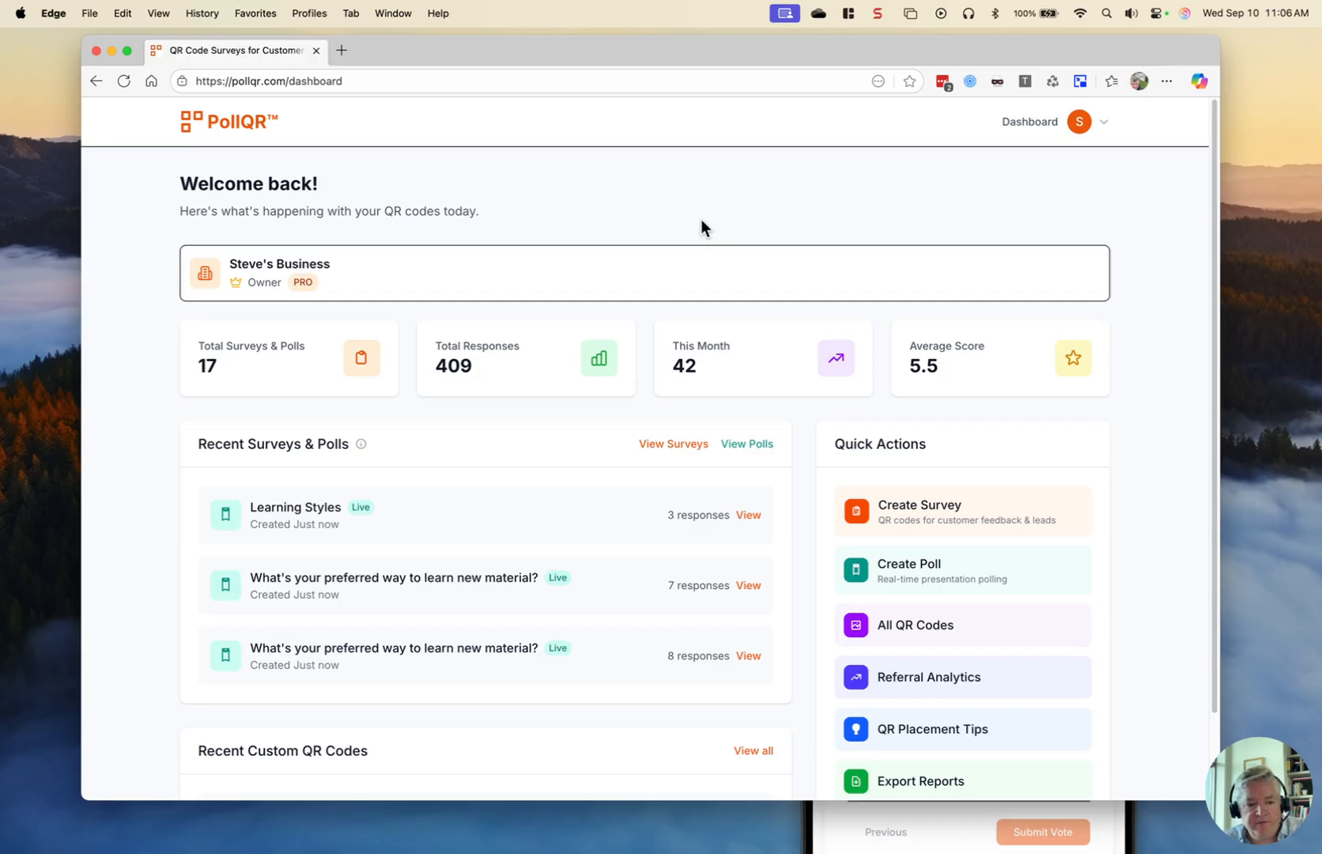
Start a new live poll of the Multiple Choice type and continue to its details
scroll(711, 202, "down", 1)
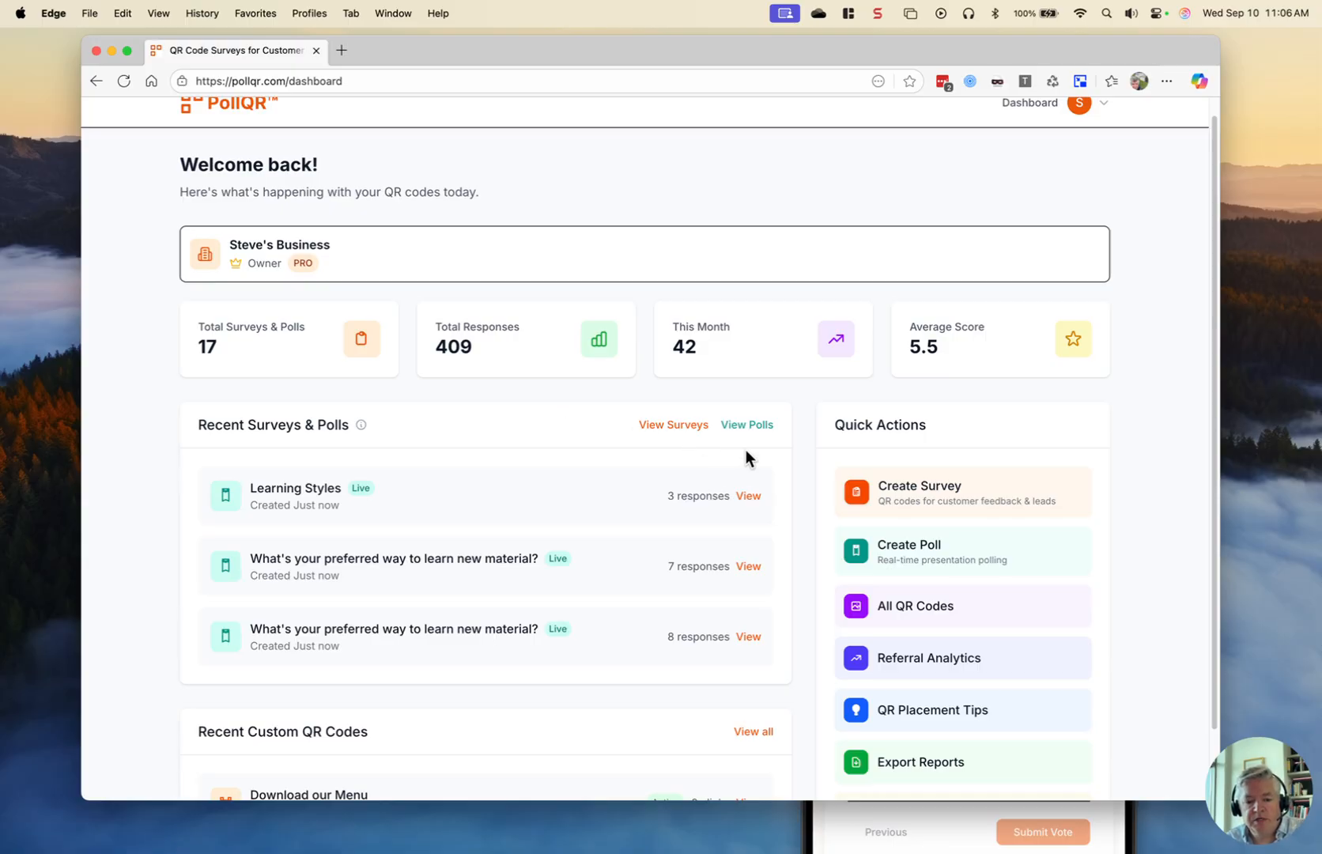
left_click(923, 549)
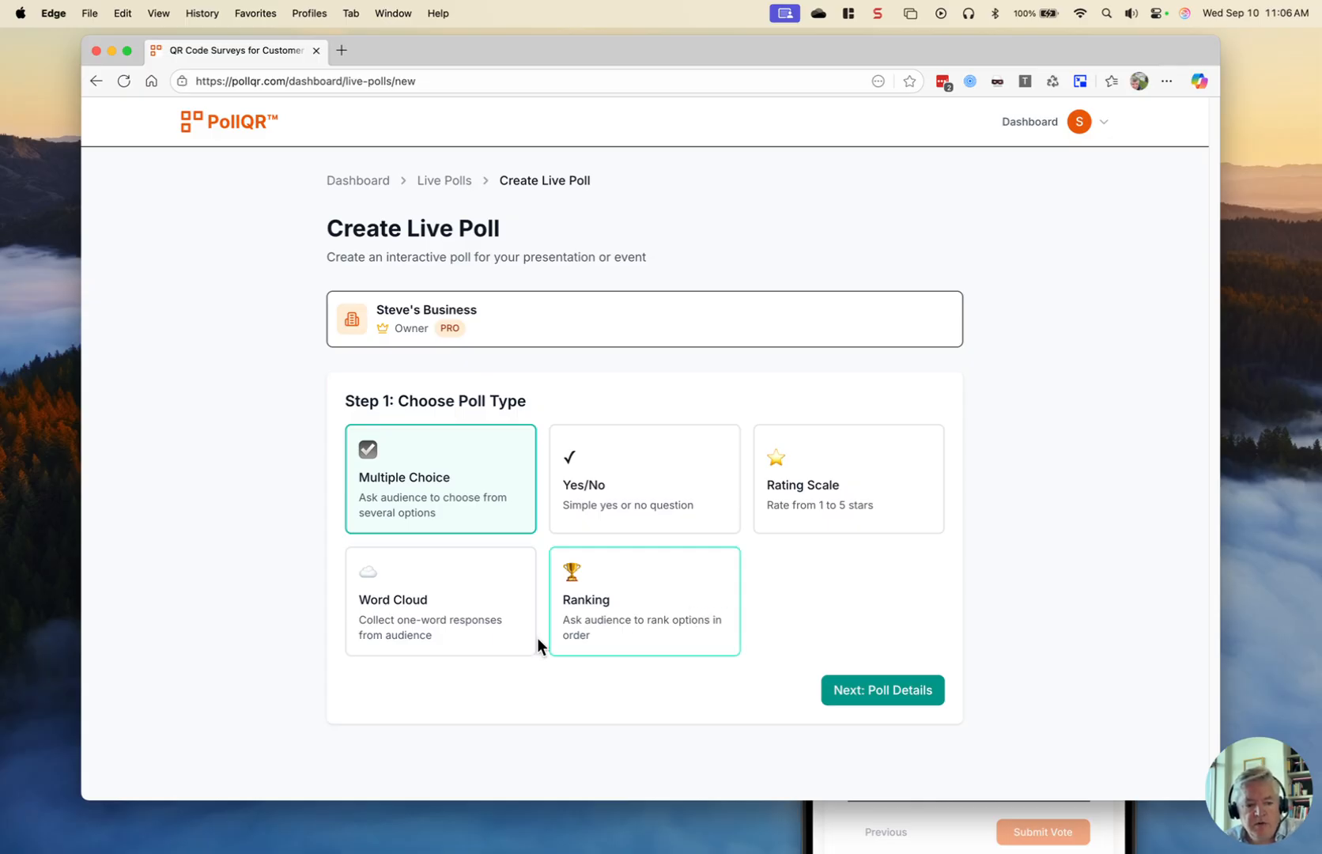
left_click(846, 706)
Title the poll "Learning Styles (Professor)", enter the presenter's name and continue to the questions
left_click(526, 462)
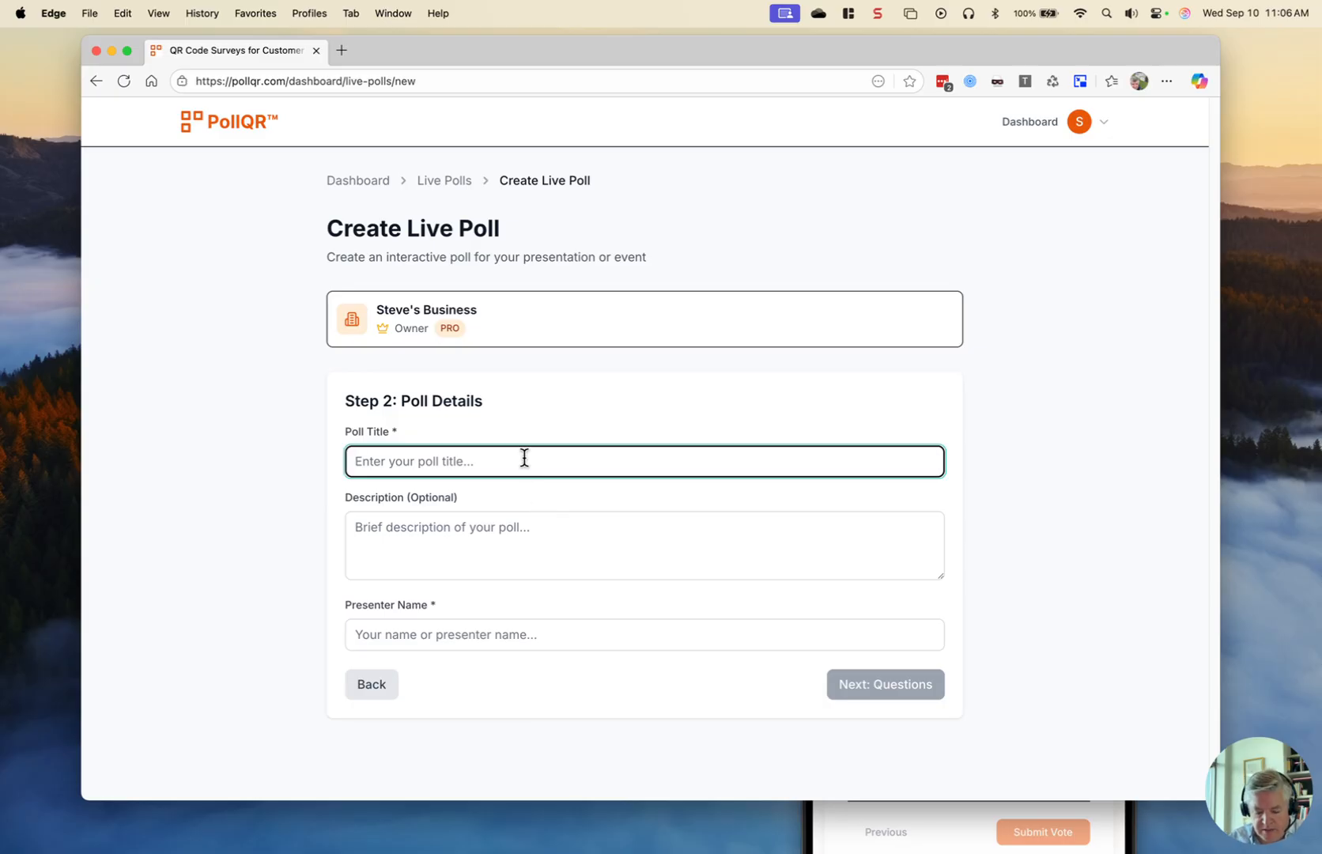
type("Learning S")
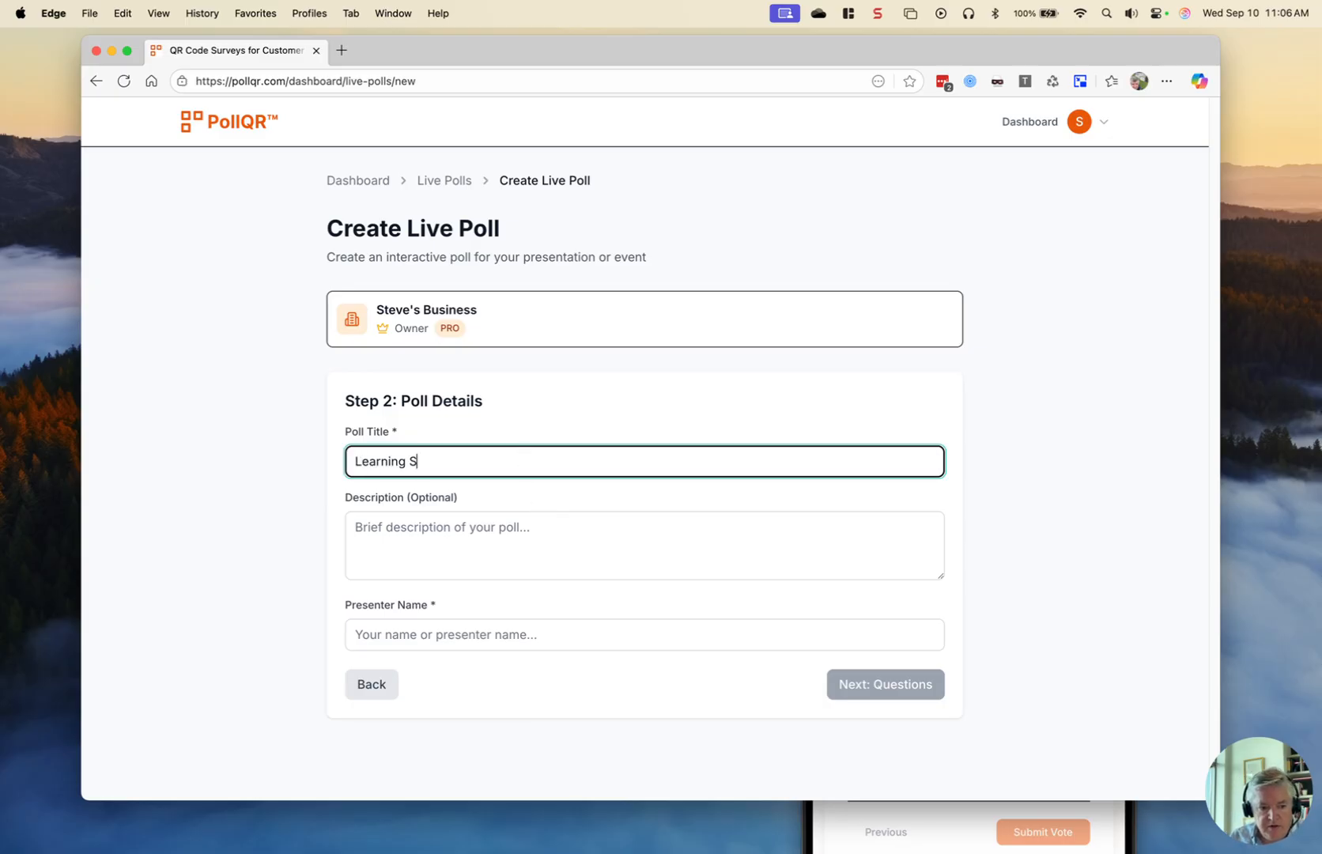
type("tyles (P")
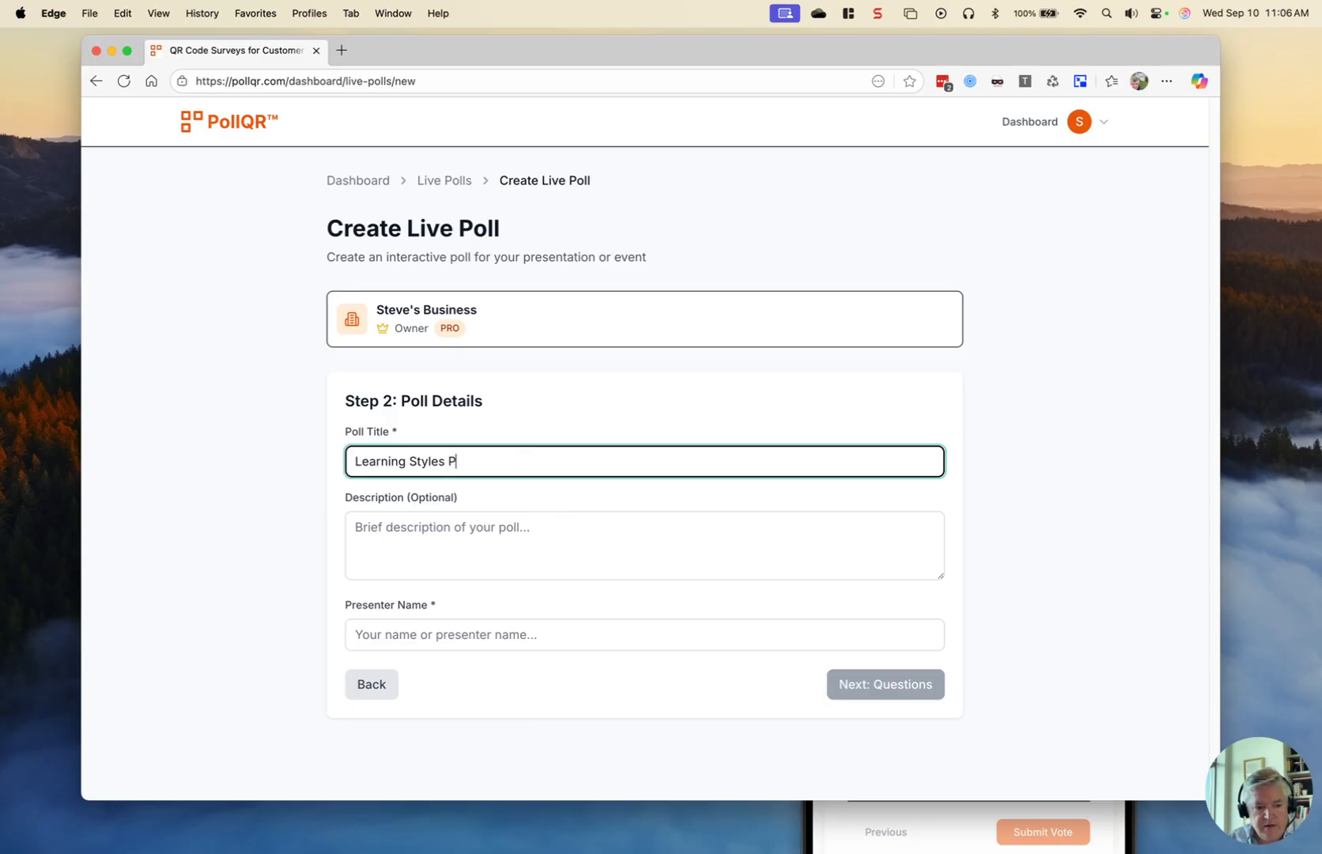
key("BackSpace")
type("(Professor)")
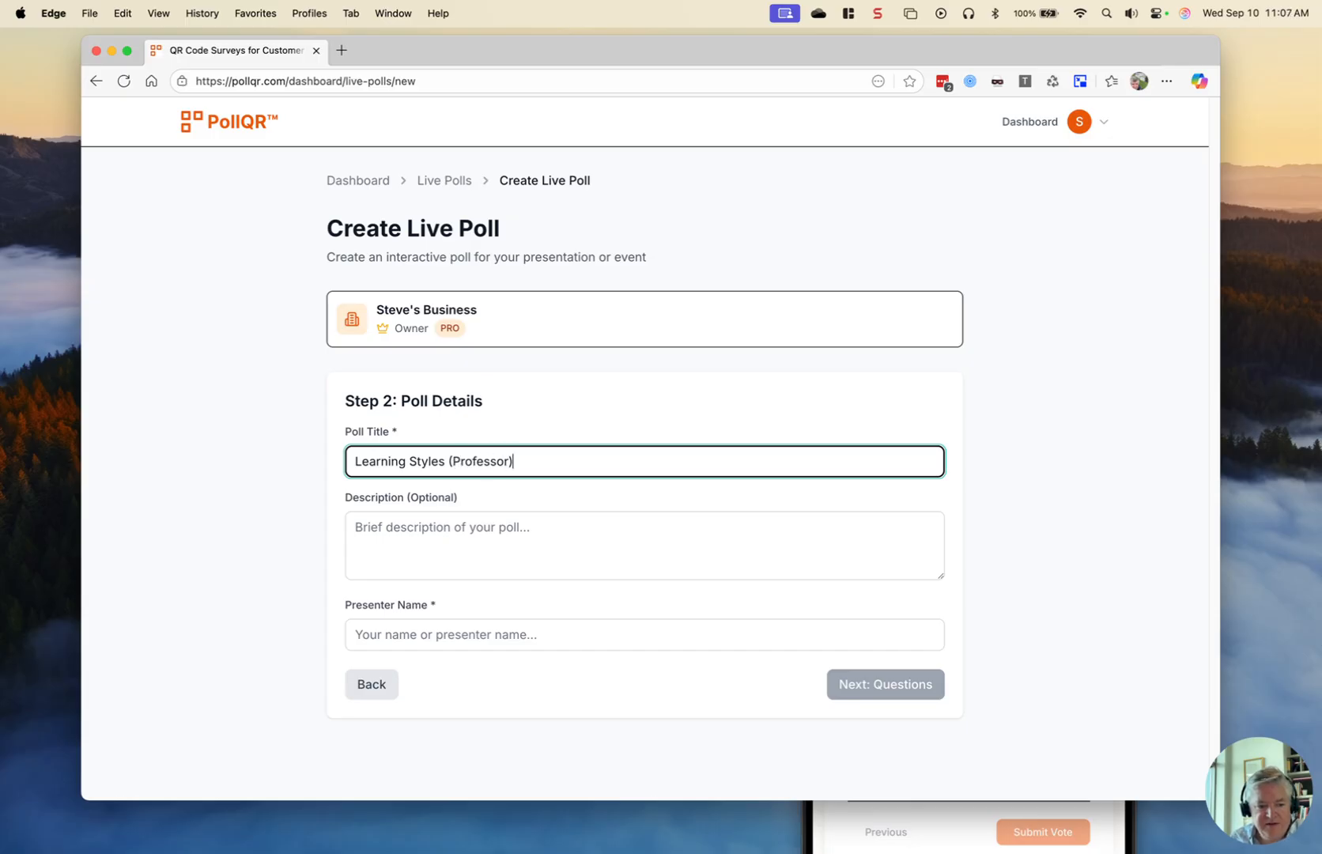
left_click(497, 634)
type("Steve")
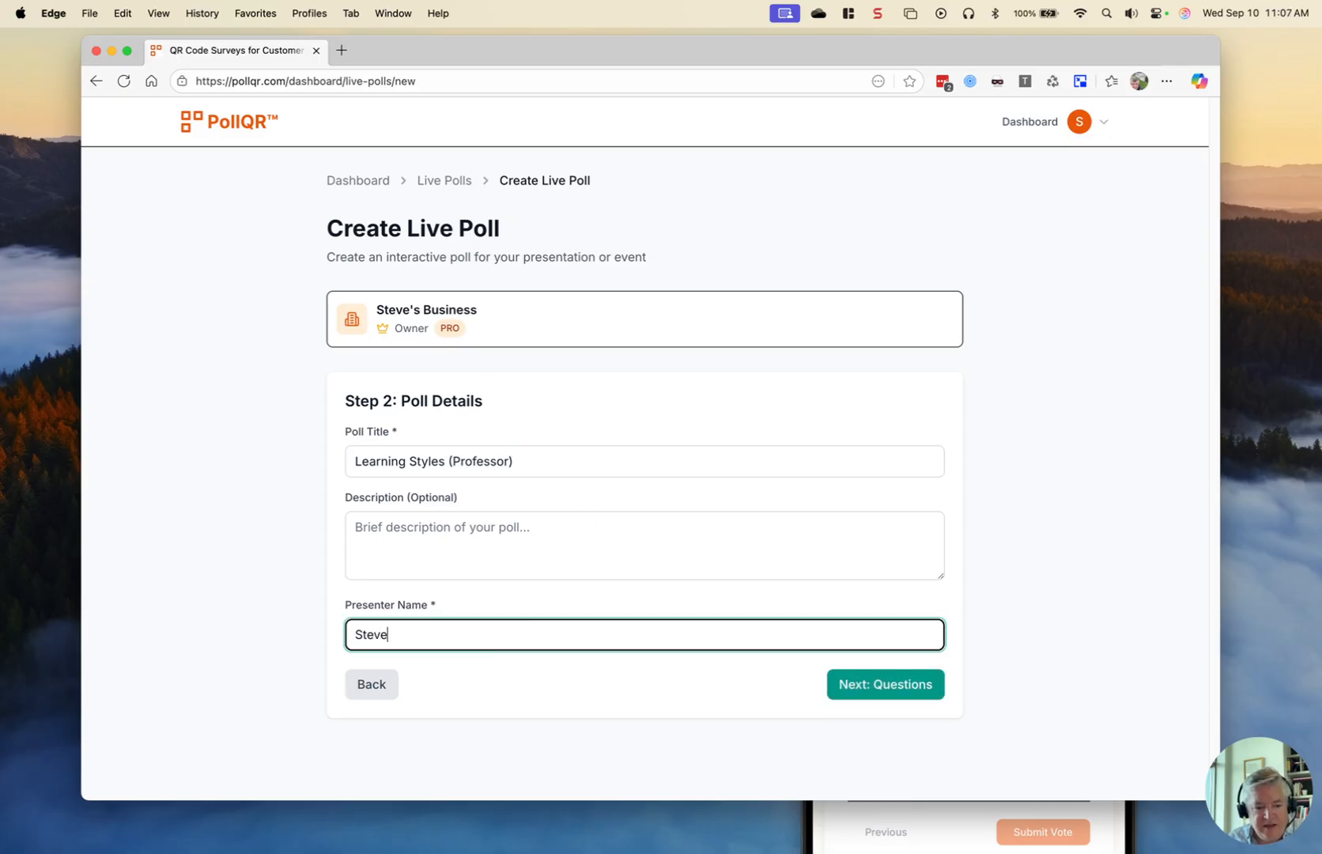
left_click(843, 694)
Replace the text of Question 1 with "What best suits your learning style?"
left_click(546, 490)
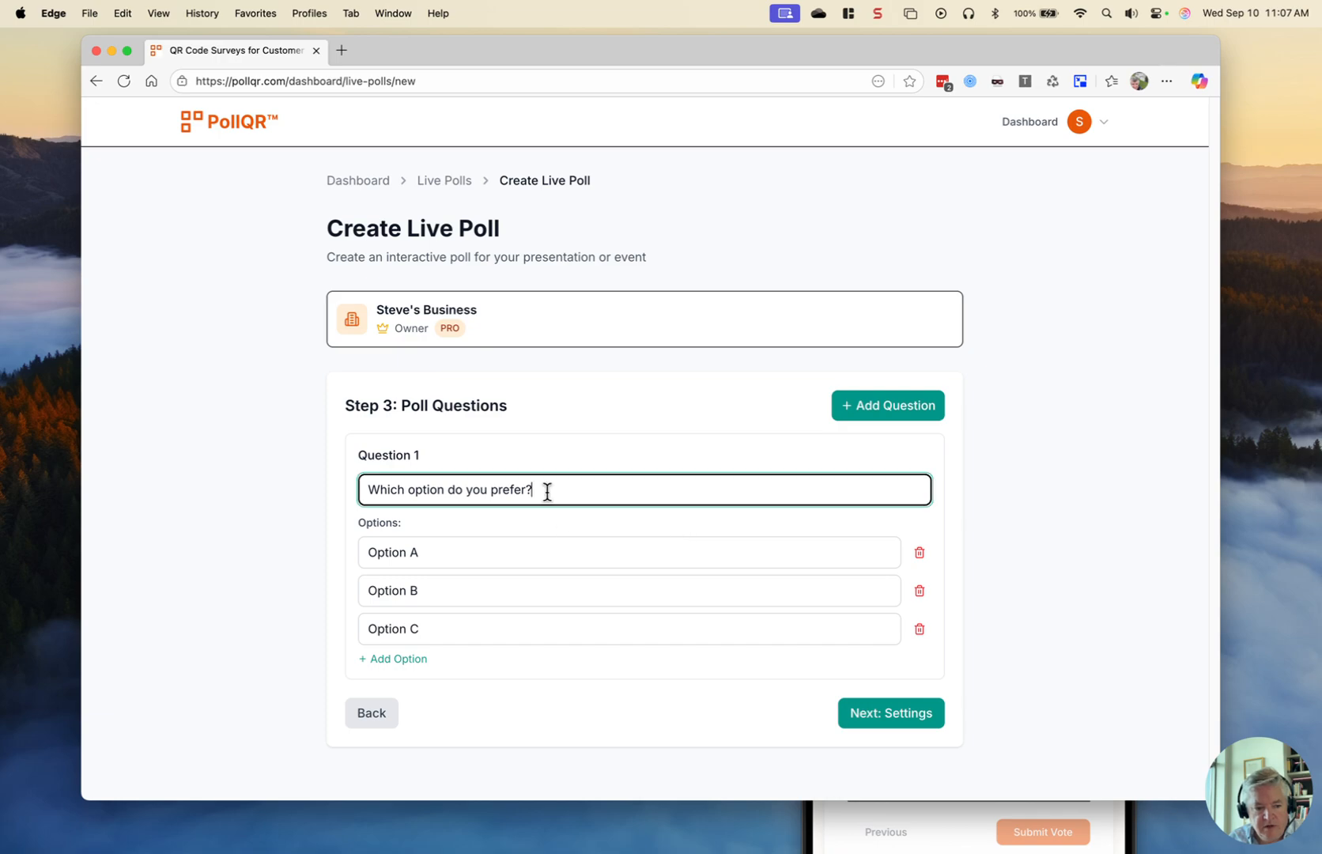
left_click_drag(546, 489, 362, 485)
type("What ")
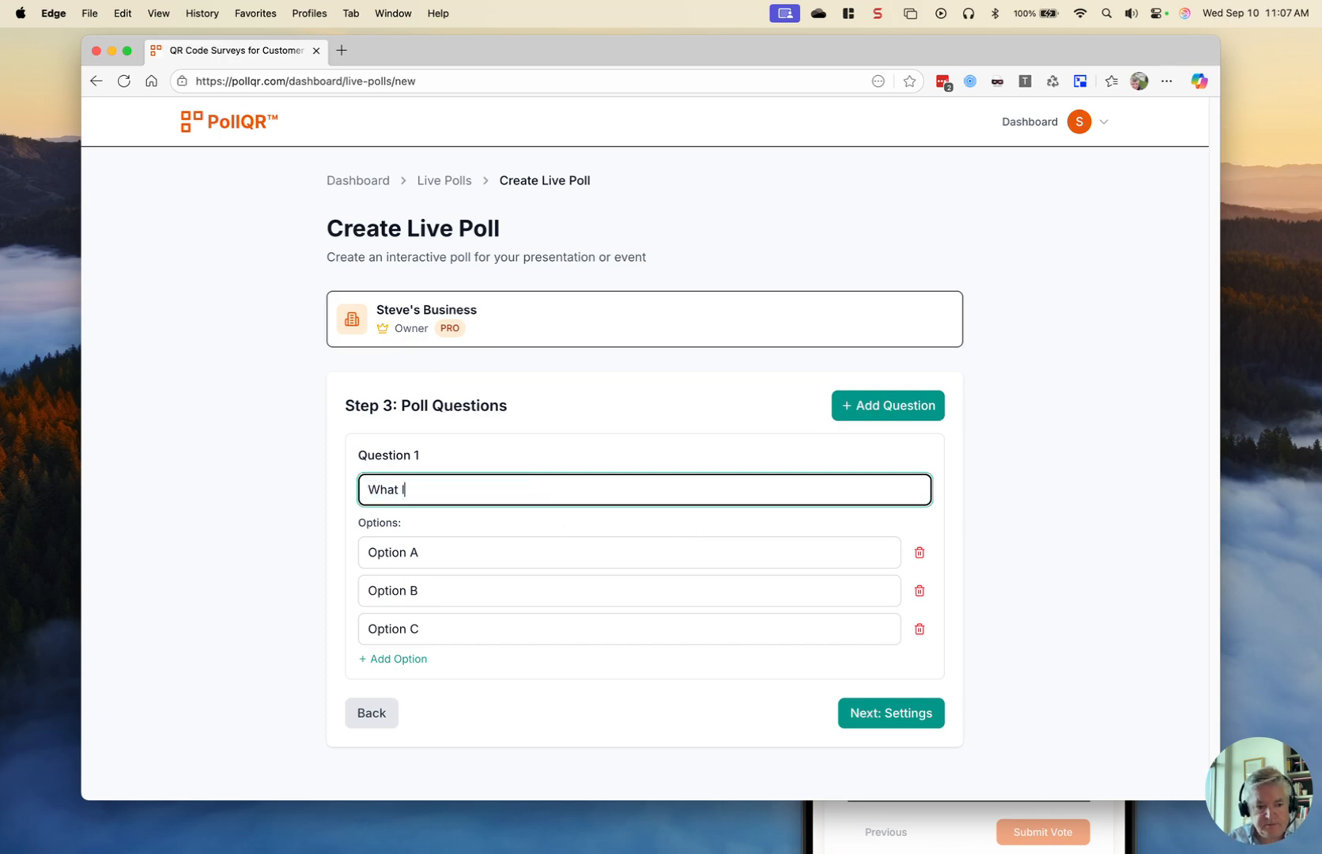
type("best suits ")
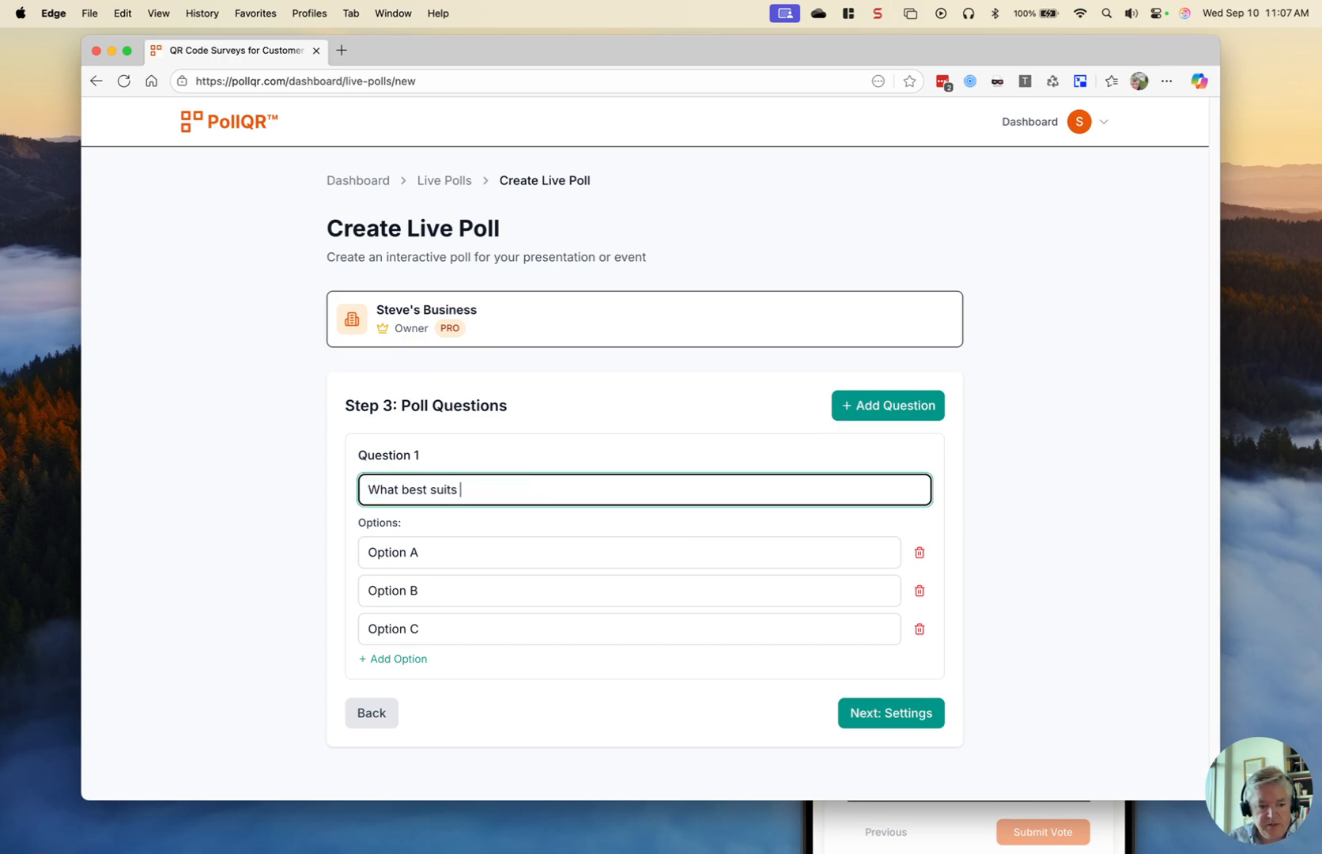
type("your learning style?")
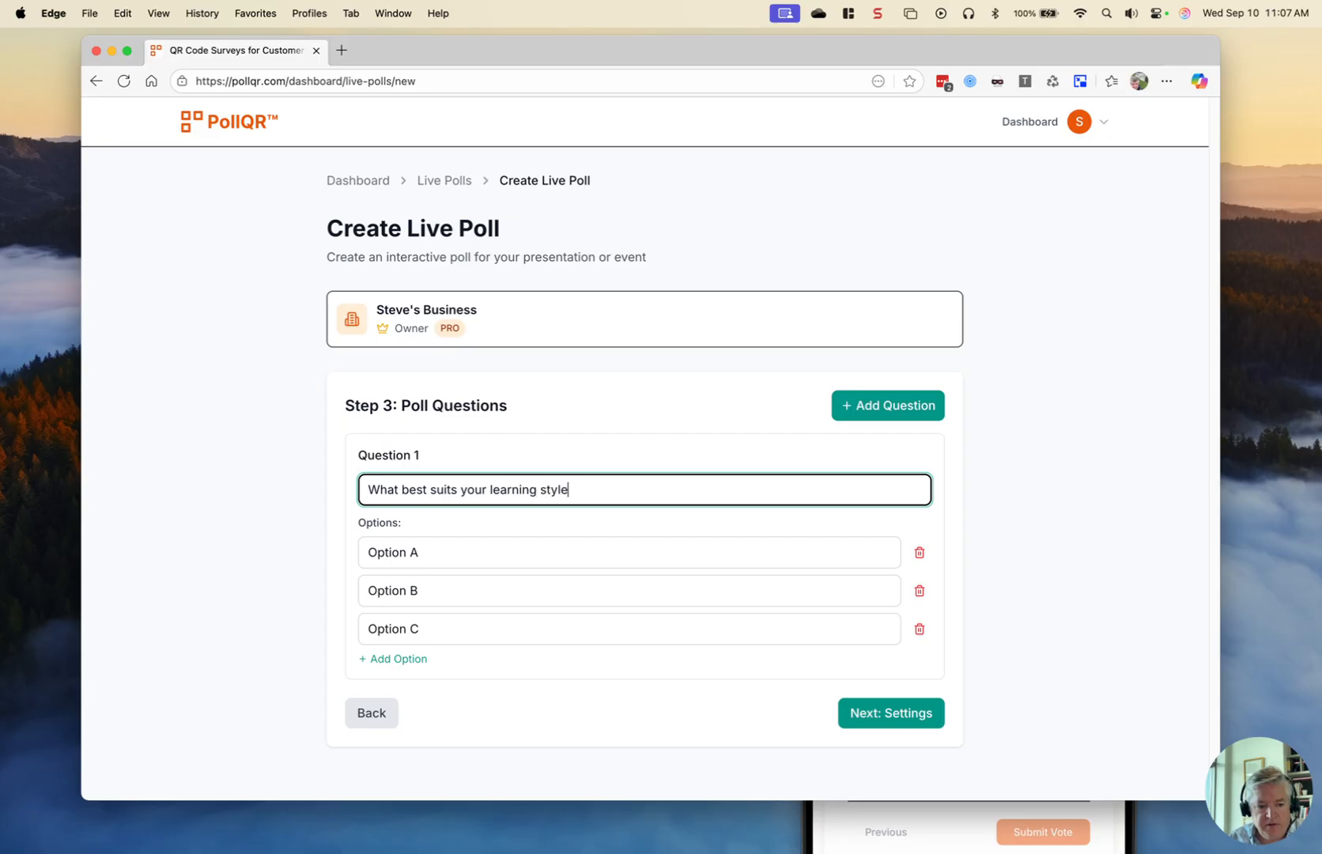
Set the three answer options of Question 1 to "Video", "Reading" and "Learning by Doing"
key("Tab")
type("Video")
key("Tab")
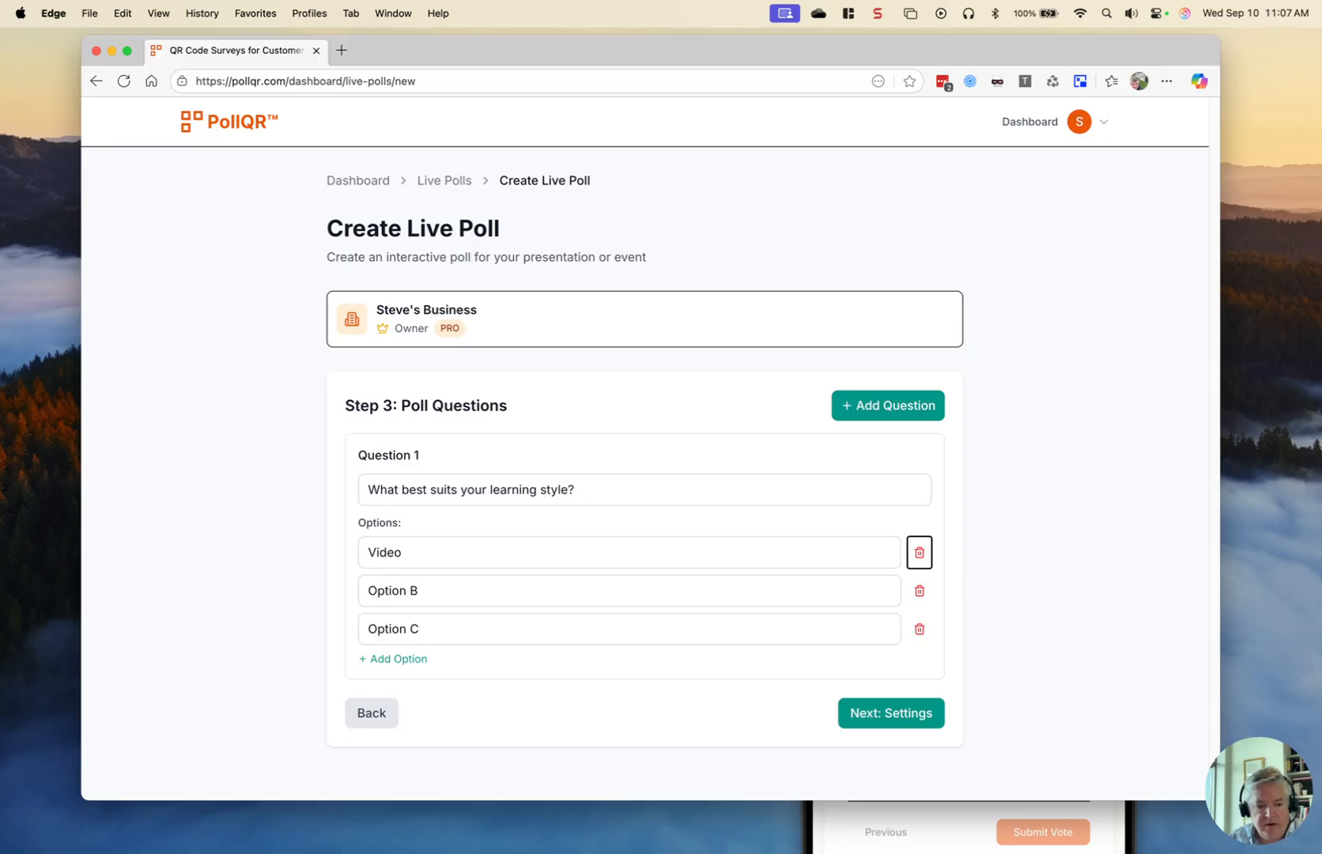
key("Tab")
type("Reading")
key("Tab")
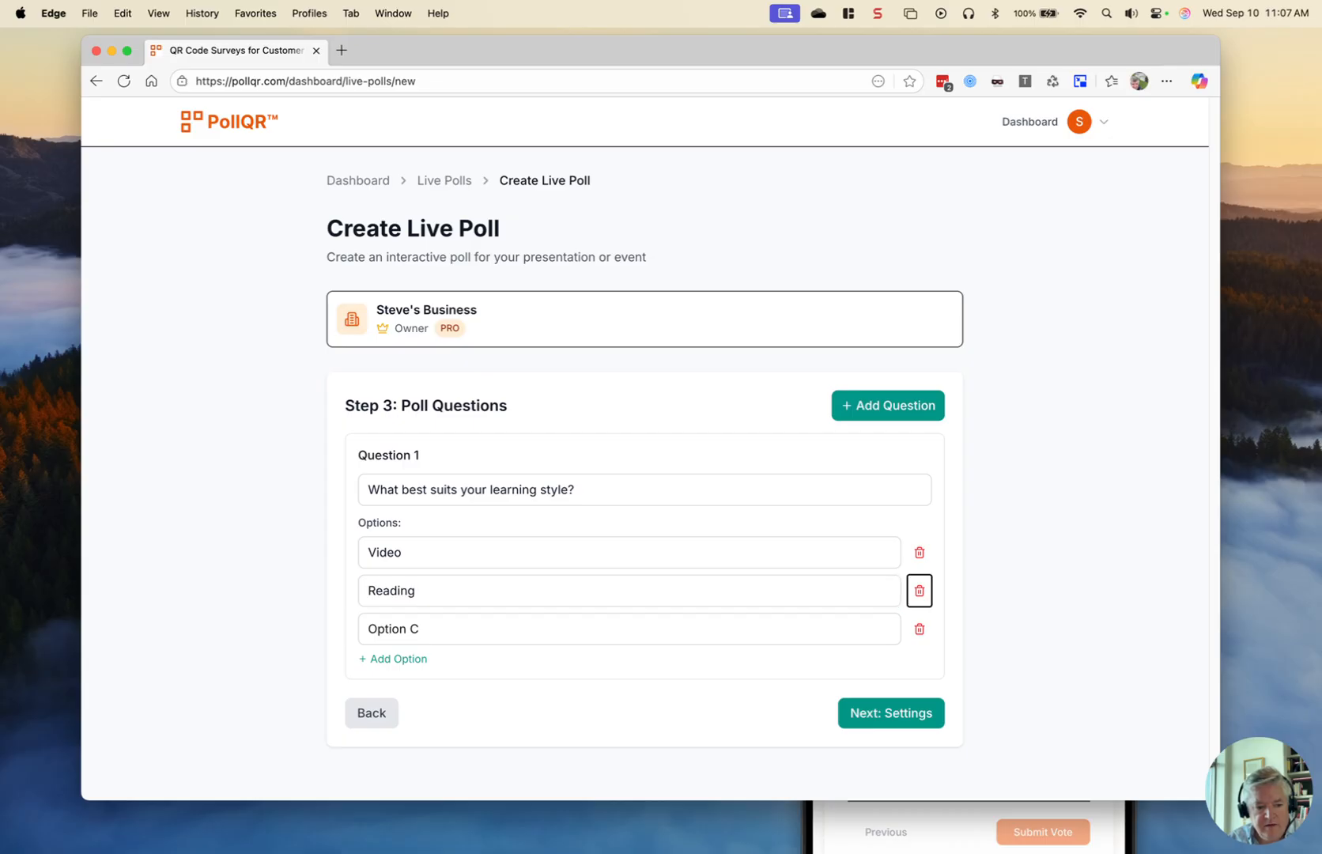
key("Tab")
type("Le")
type("arning by ")
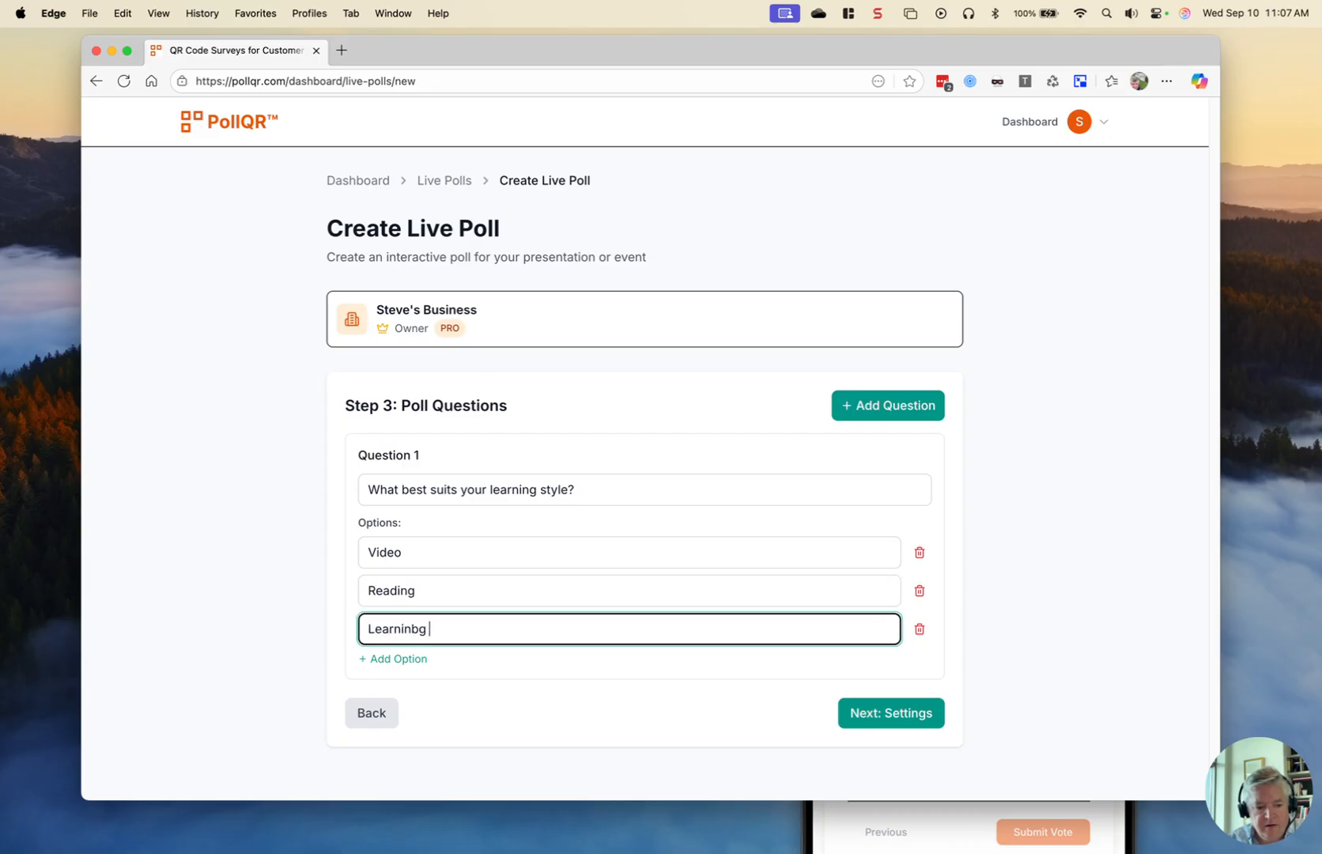
type("Doing")
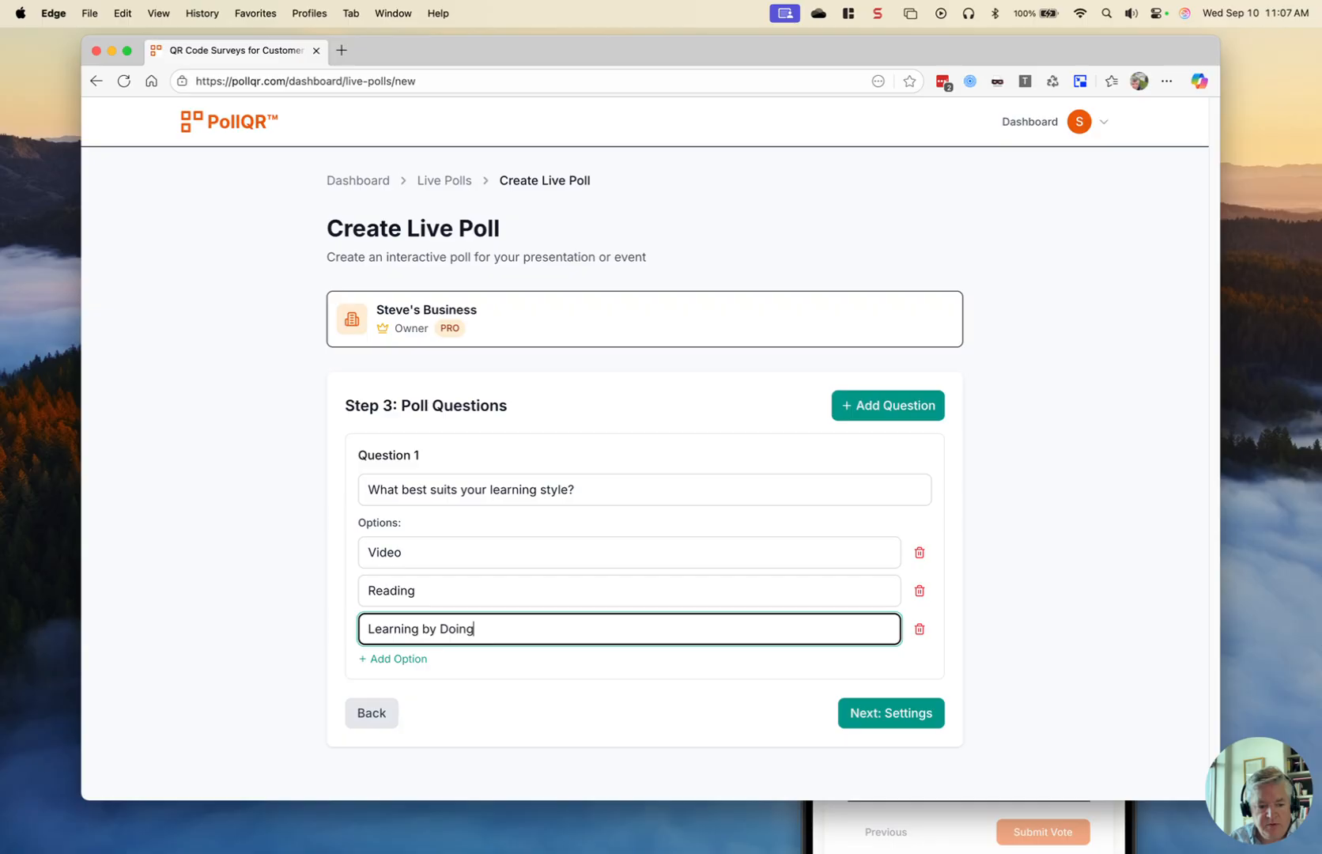
Add a fourth answer option, "Something else", and continue to the poll settings
left_click(403, 661)
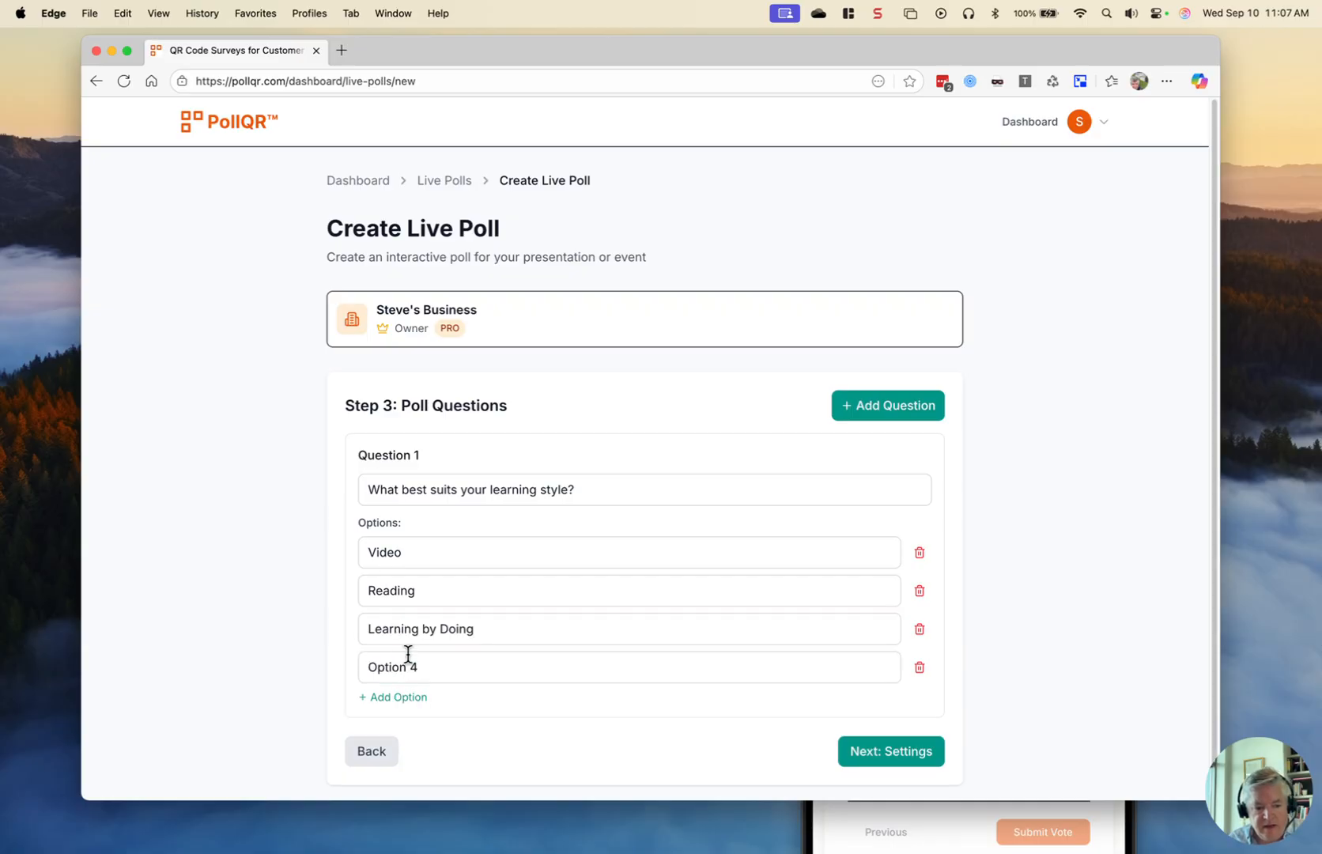
left_click_drag(434, 670, 343, 669)
type("Sometihng")
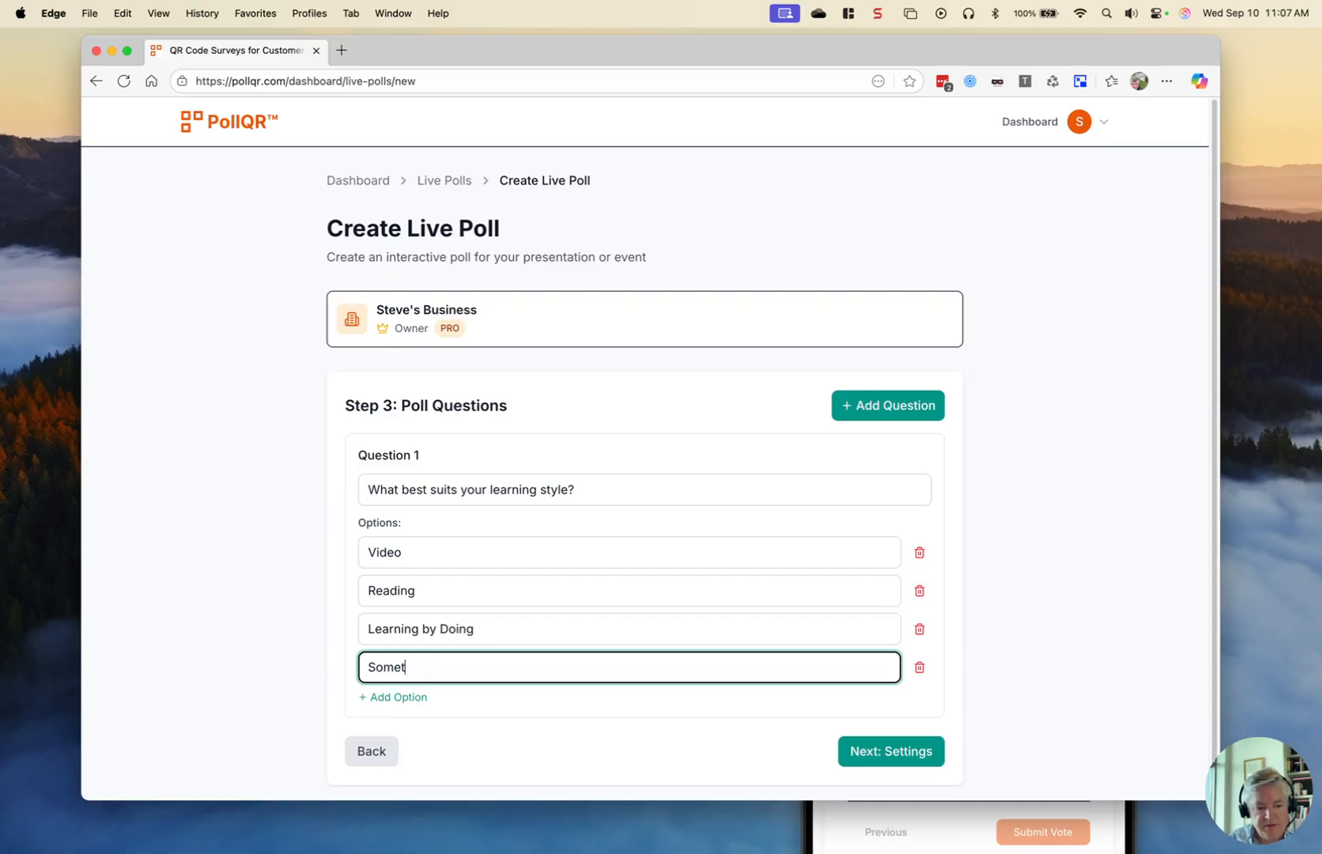
key("BackSpace")
key("BackSpace")
key("BackSpace")
key("BackSpace")
type("hing else")
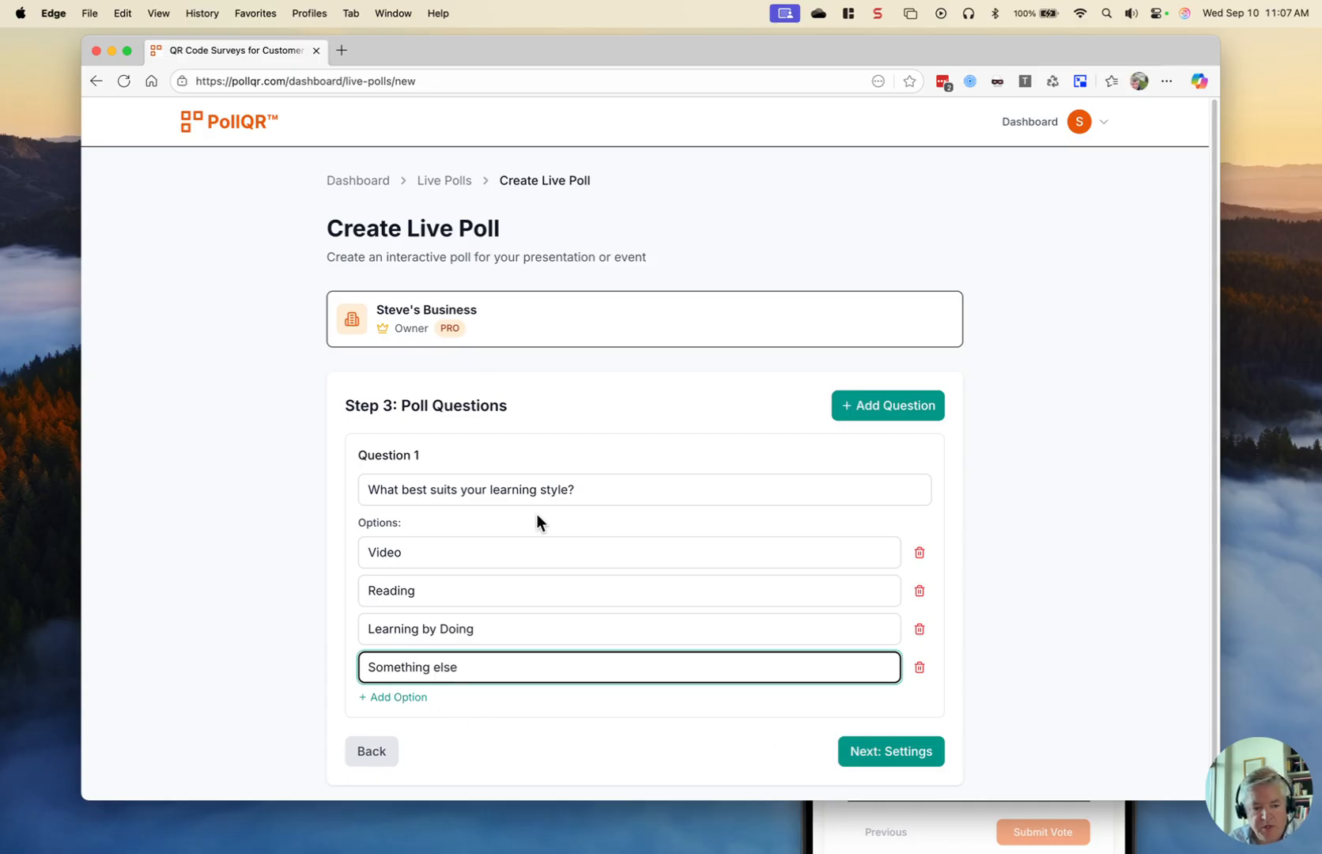
left_click(889, 751)
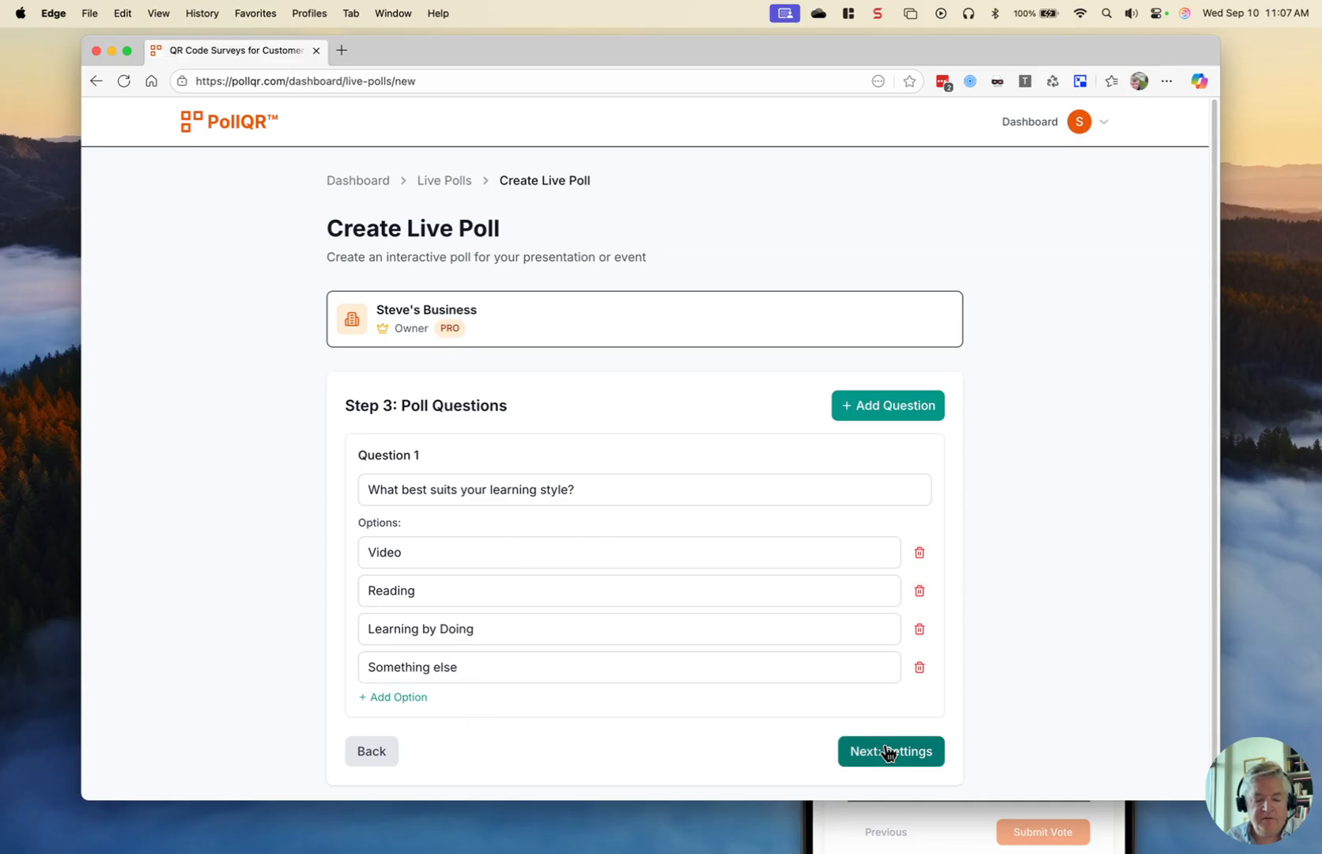
left_click(889, 751)
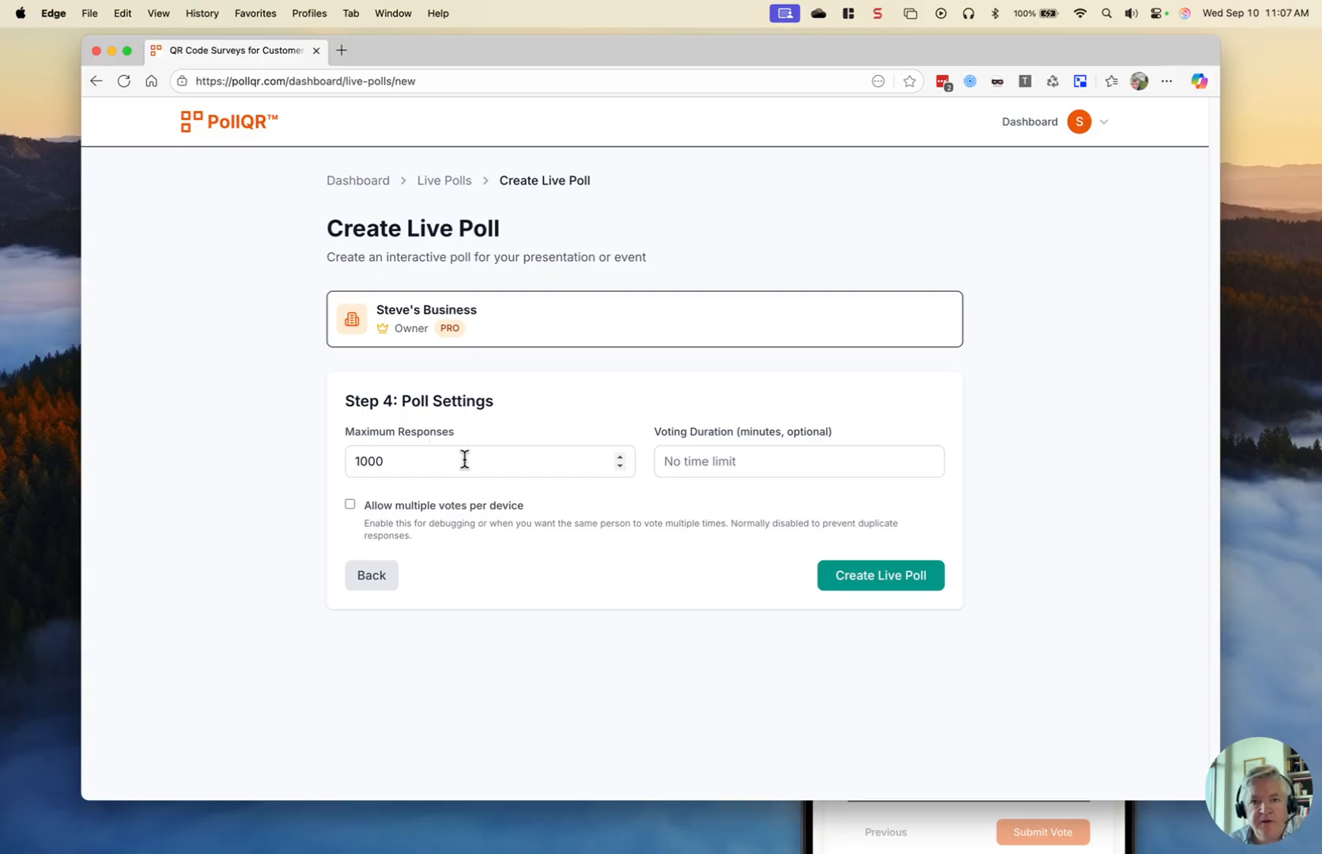
Set the voting duration to 1 minute, allow multiple votes per device, and create the live poll
left_click(672, 467)
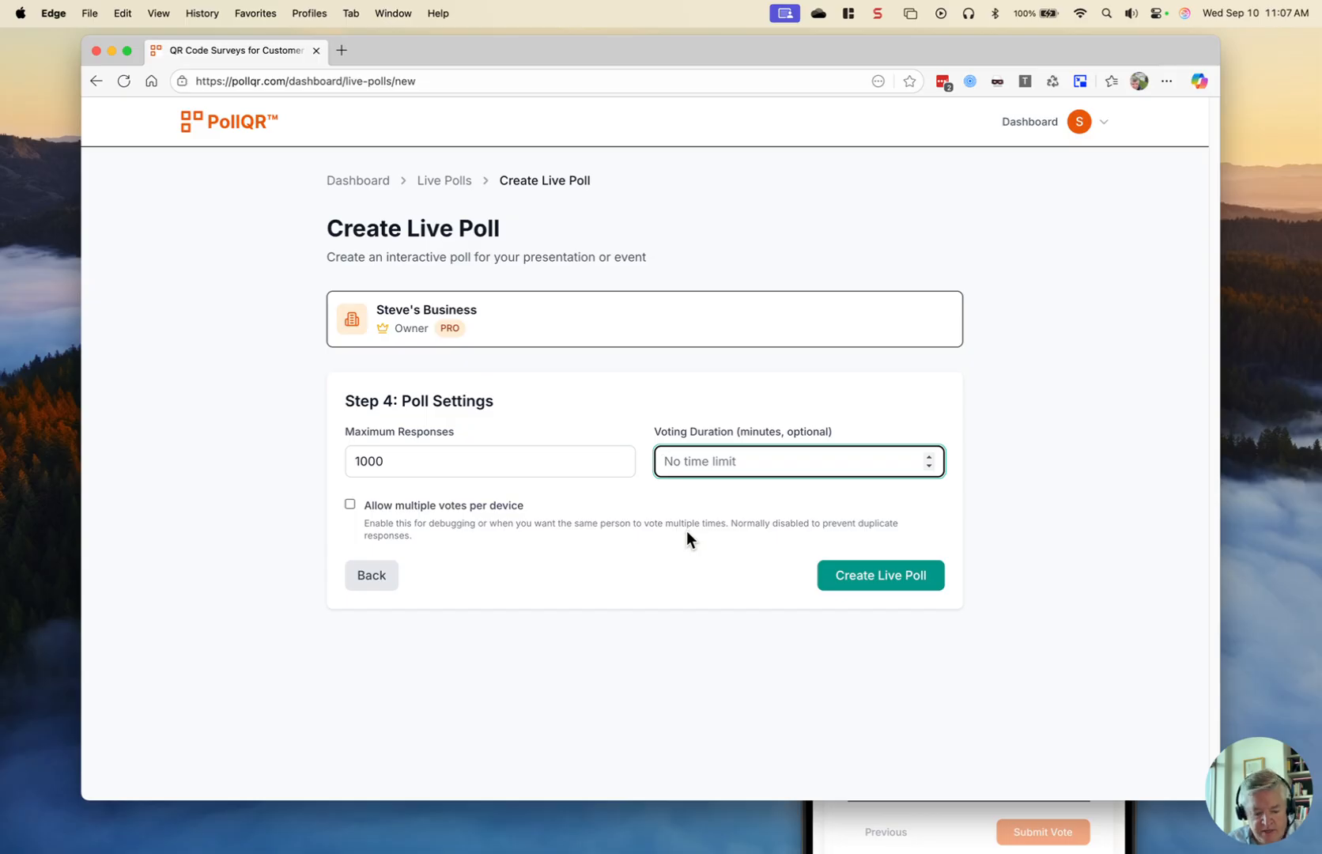
type("1")
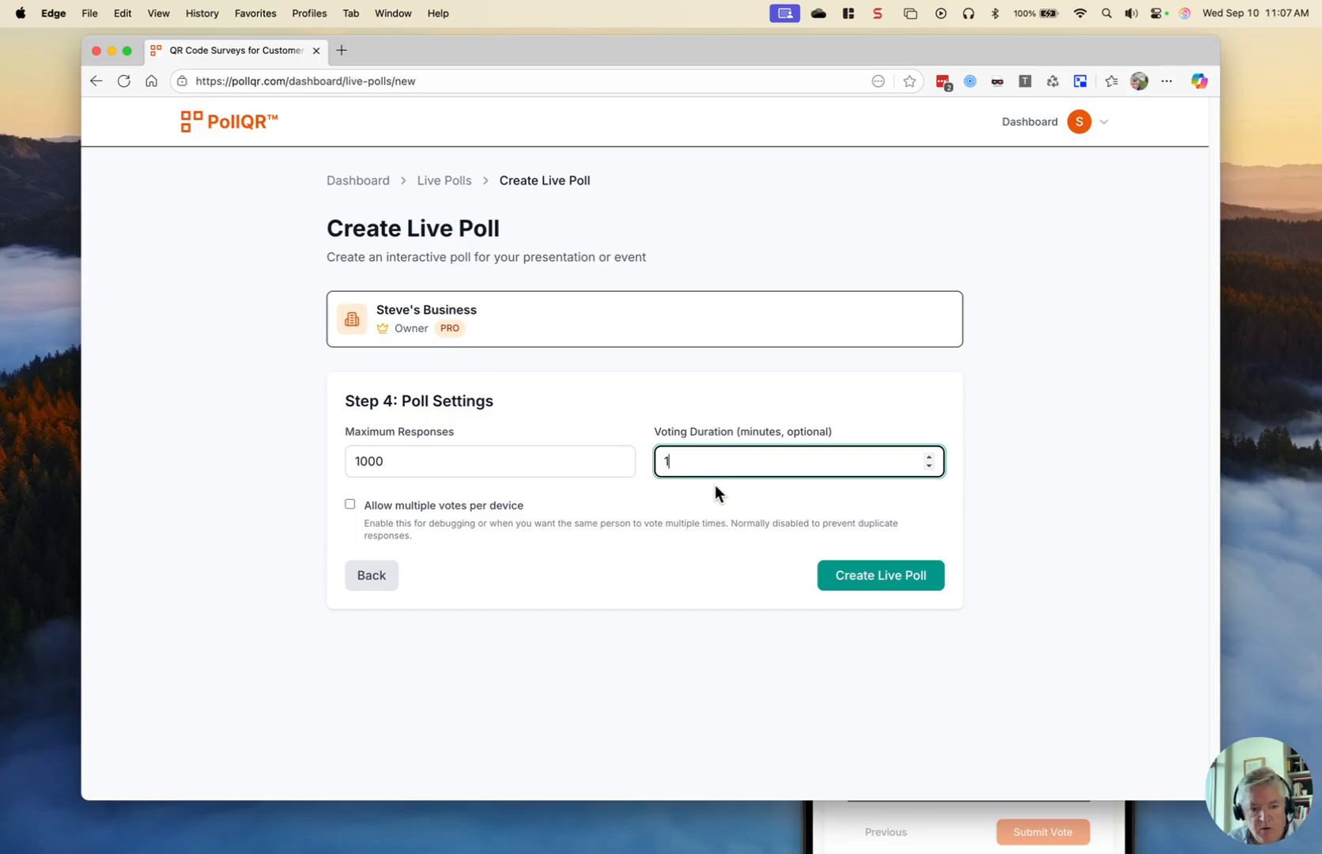
key("Tab")
key("space")
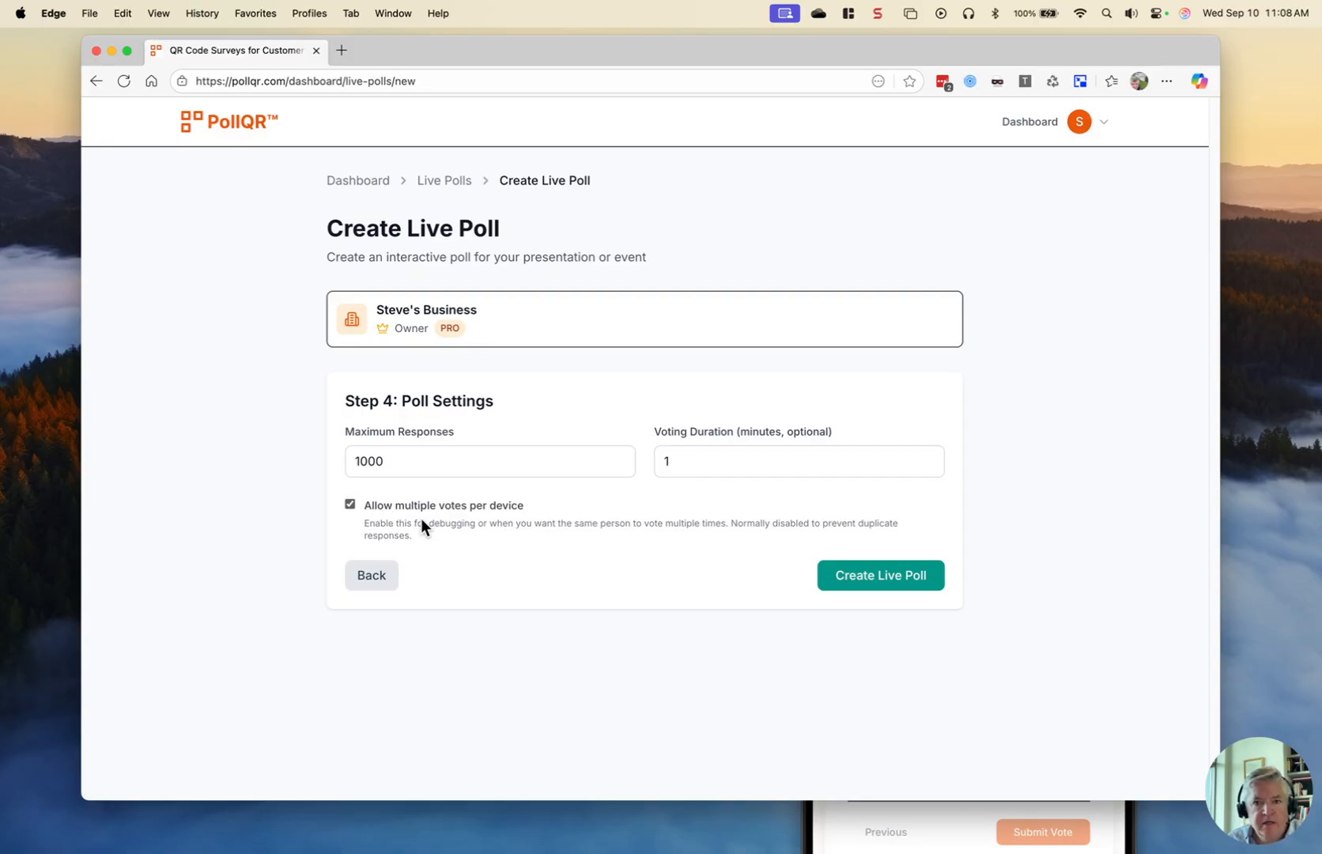
left_click(849, 588)
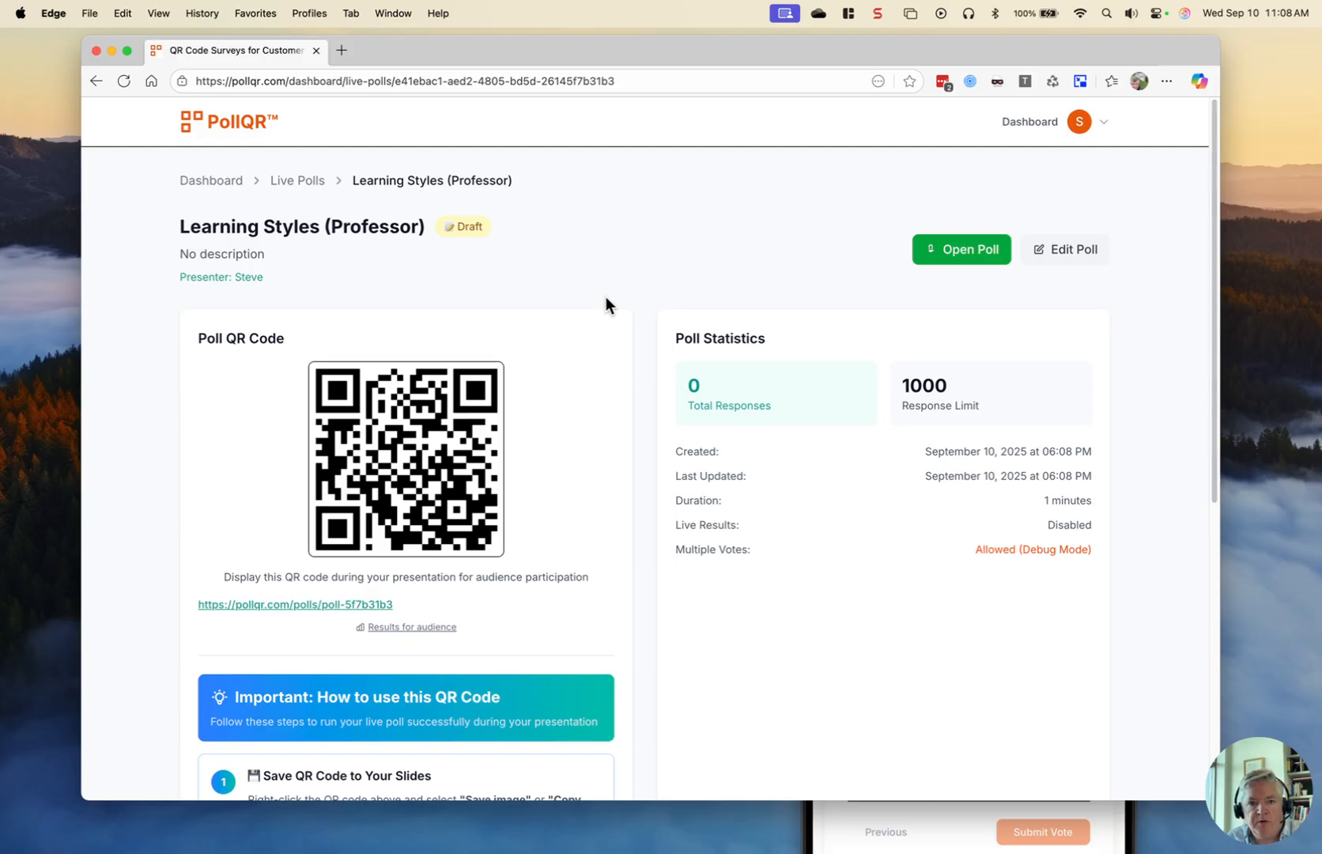
Review the new poll's QR code, its usage instructions and the poll statistics
scroll(610, 308, "down", 2)
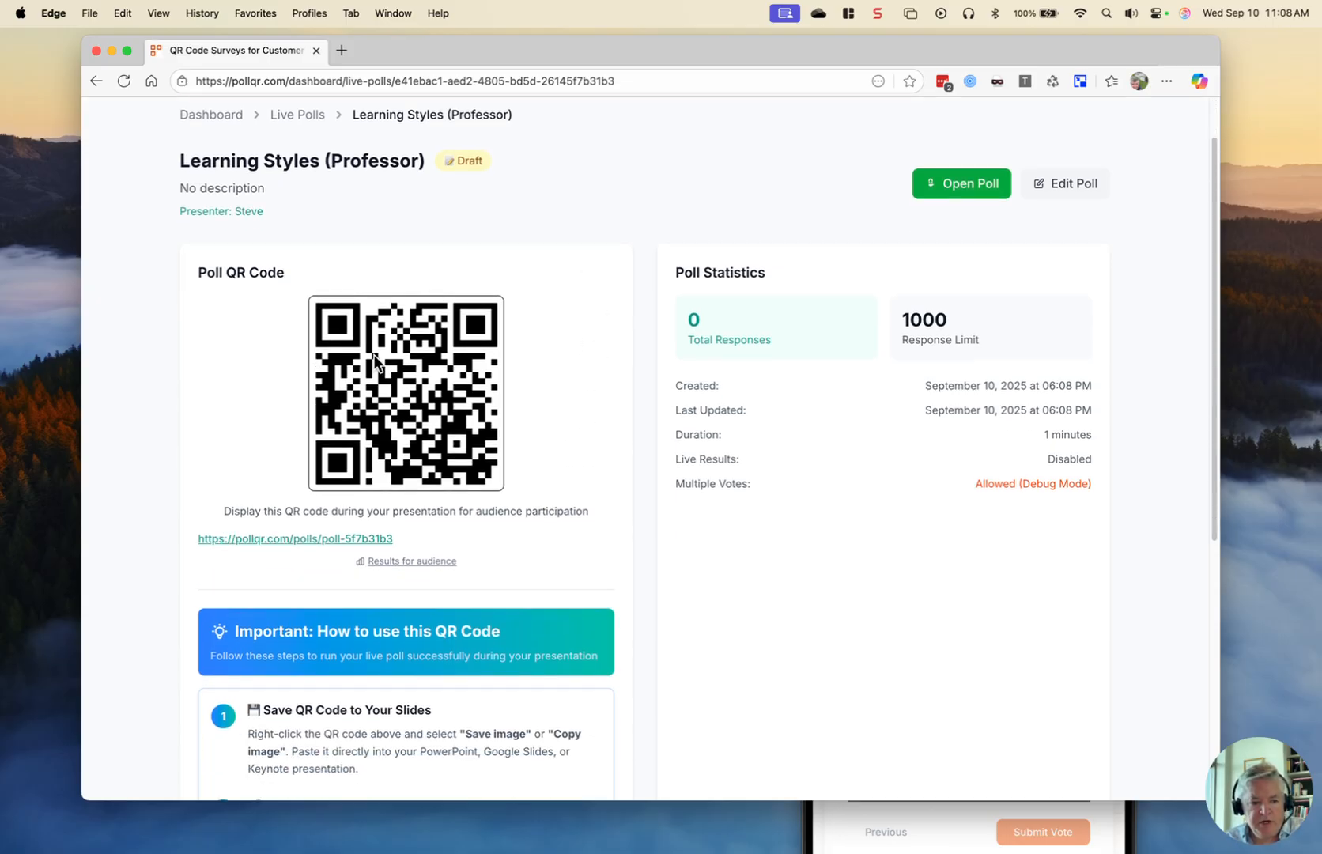
scroll(425, 429, "down", 5)
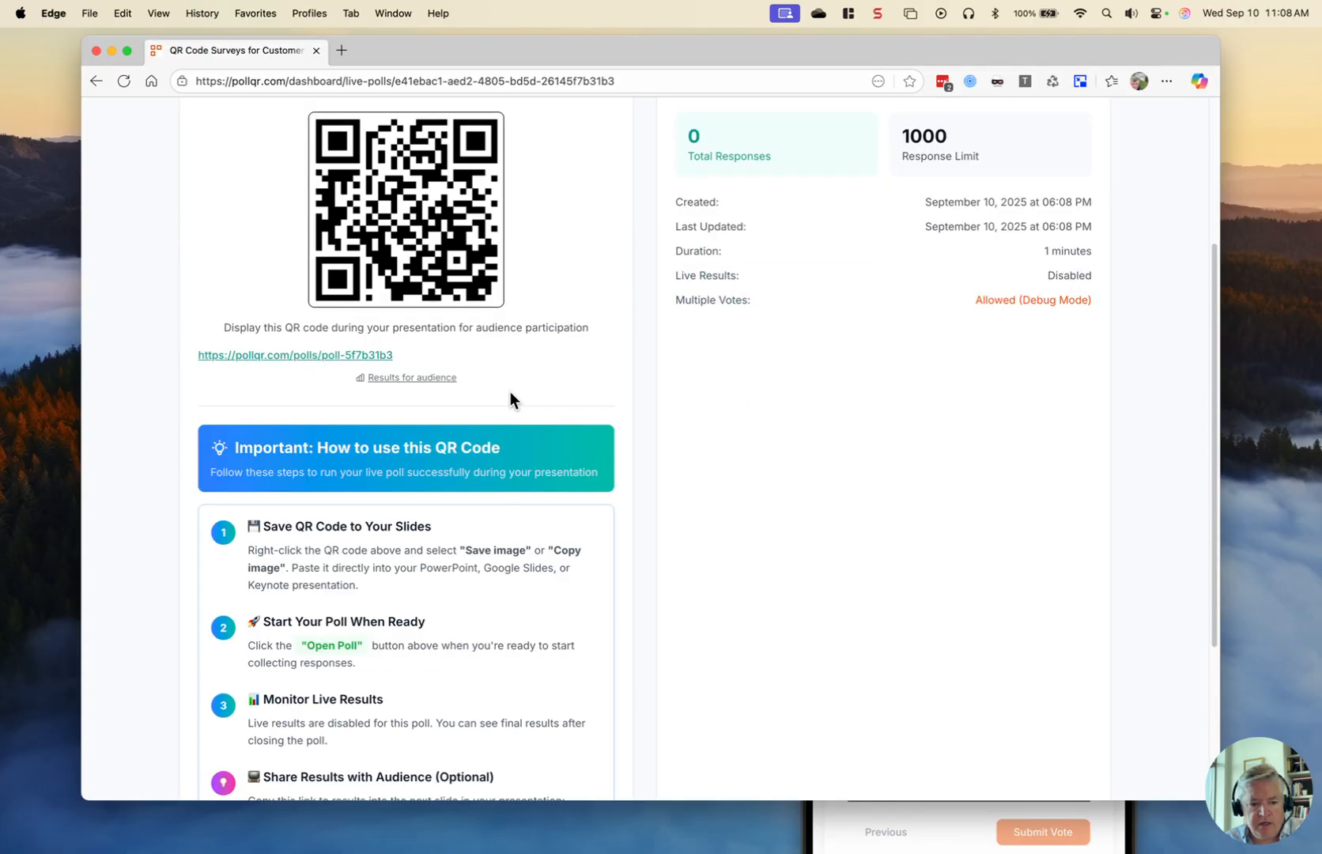
scroll(510, 392, "up", 1)
double_click(700, 175)
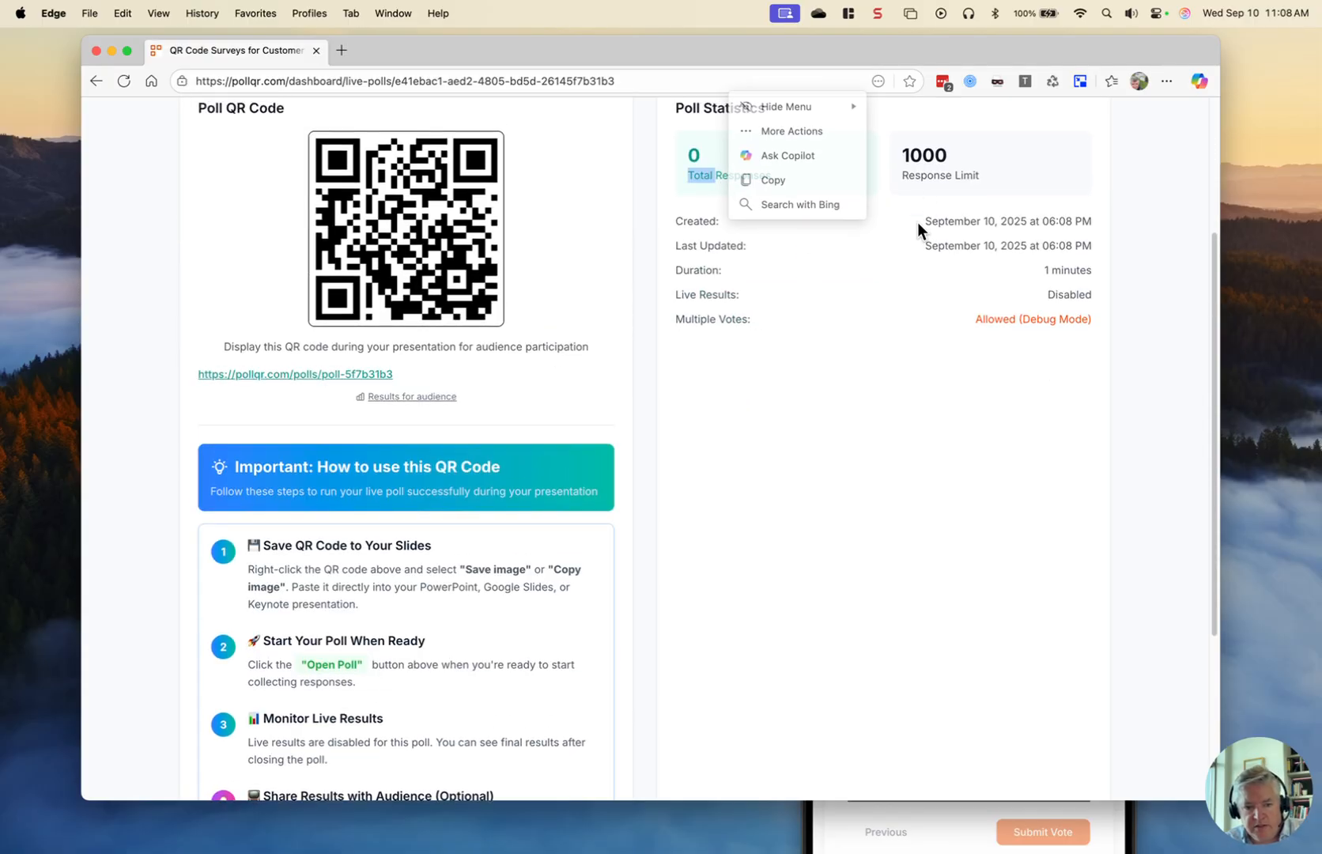
left_click(677, 409)
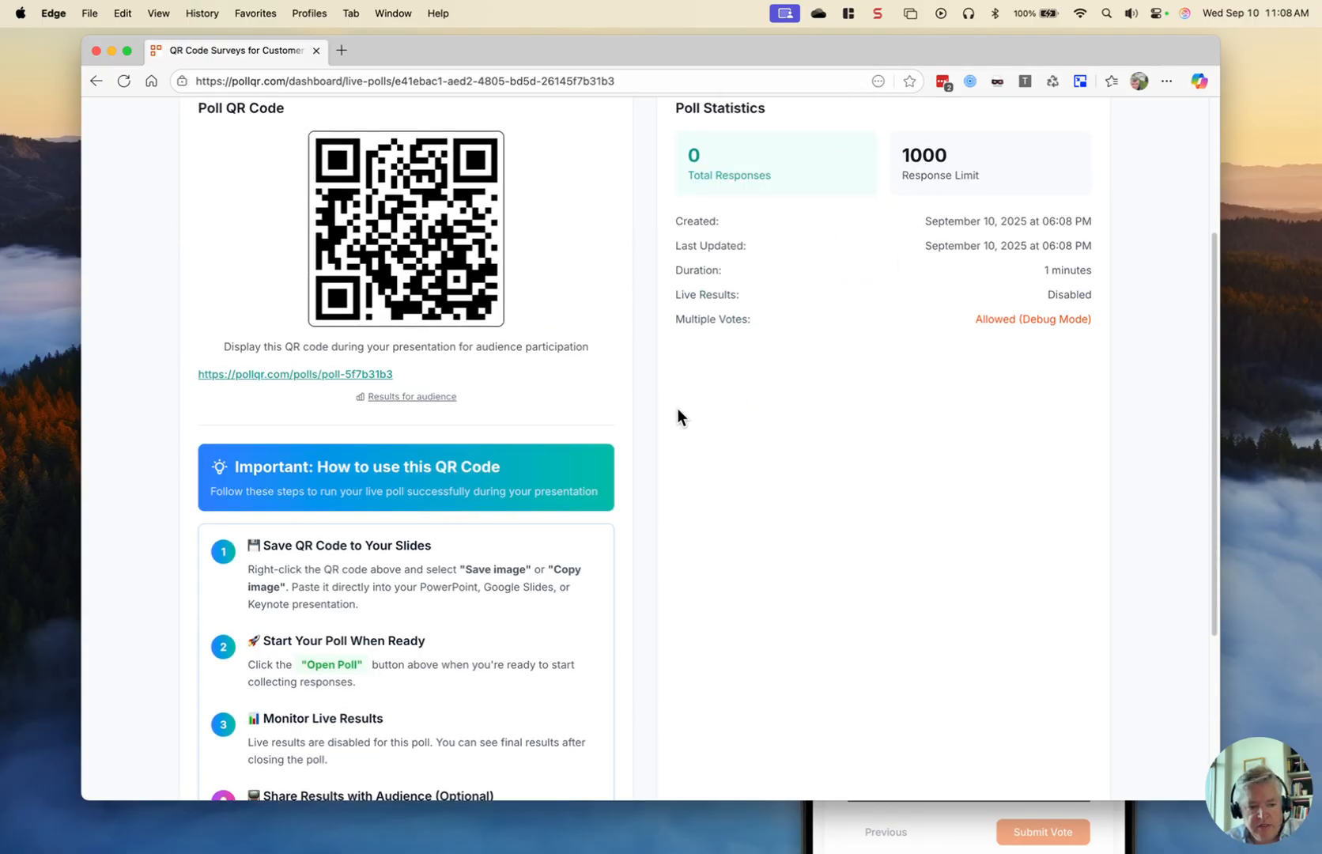
View the poll's audience results page, and also open its public voting page from the poll link
scroll(586, 439, "down", 1)
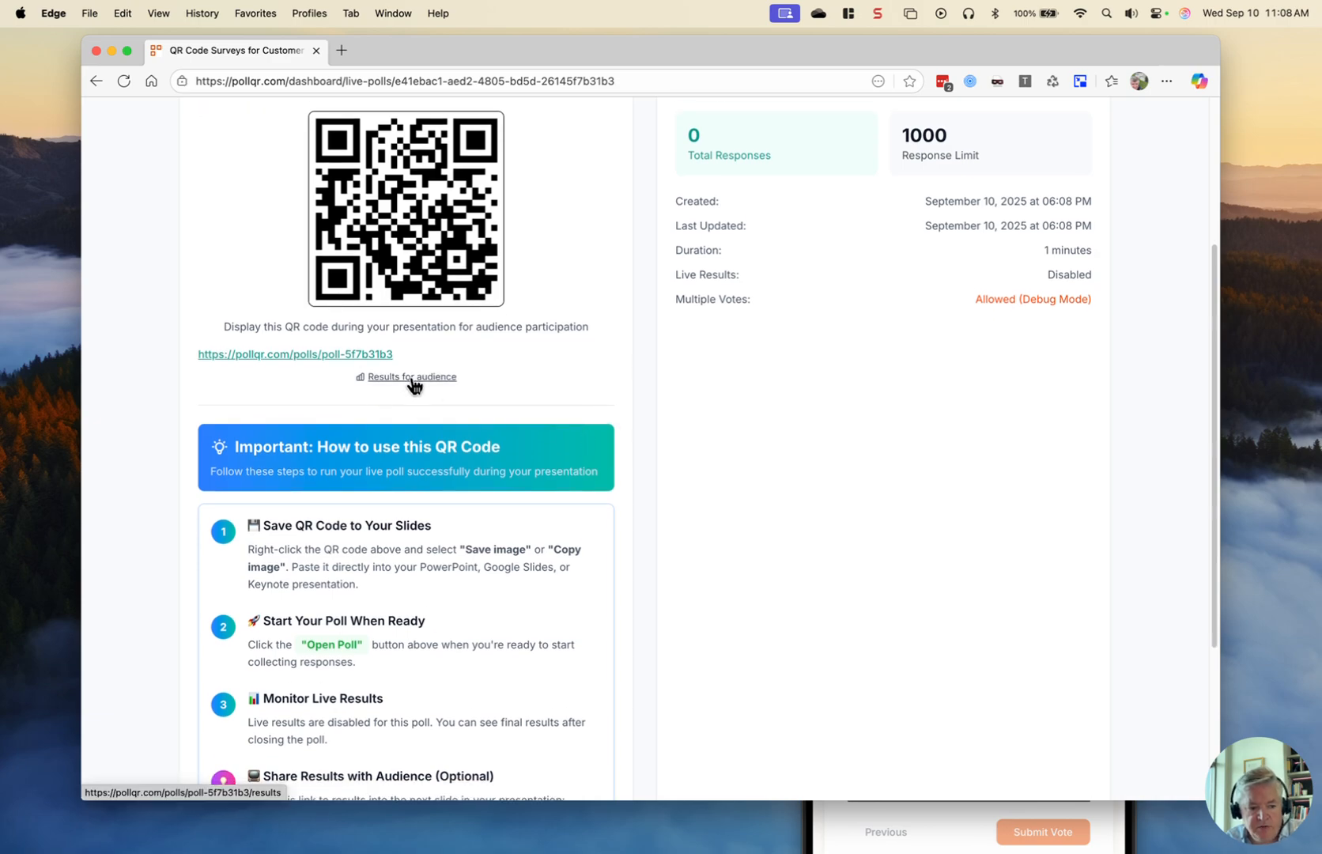
left_click(411, 378)
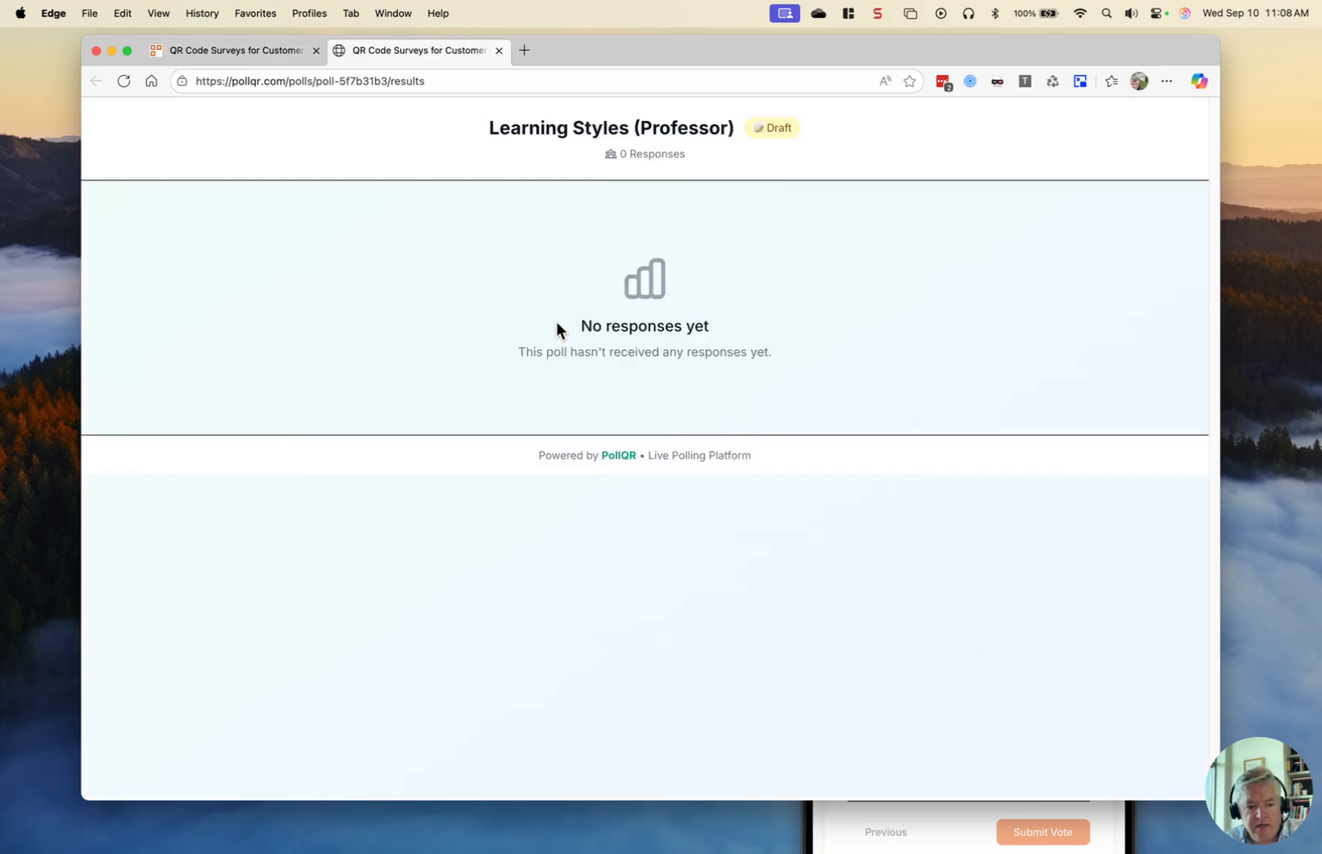
left_click(283, 51)
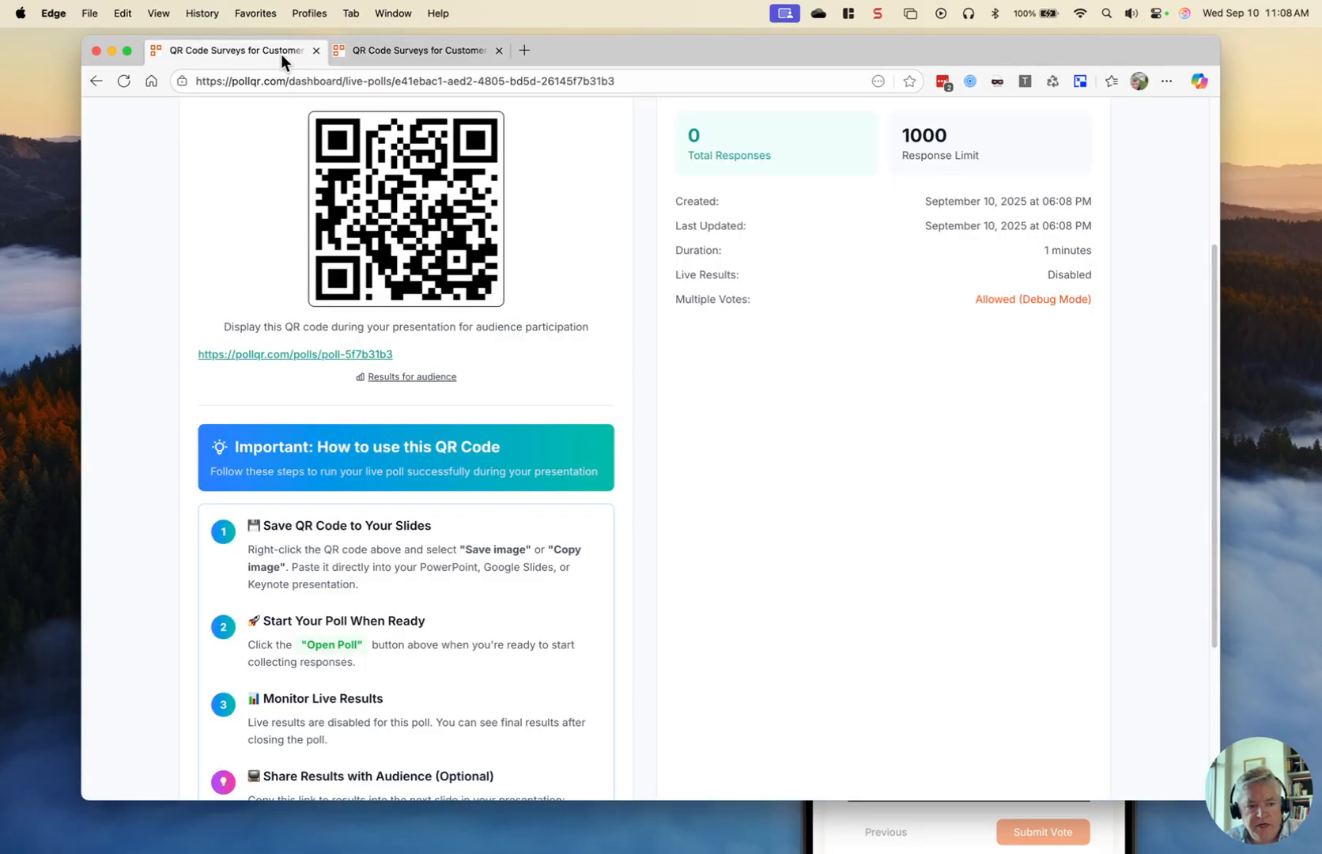
left_click(362, 356)
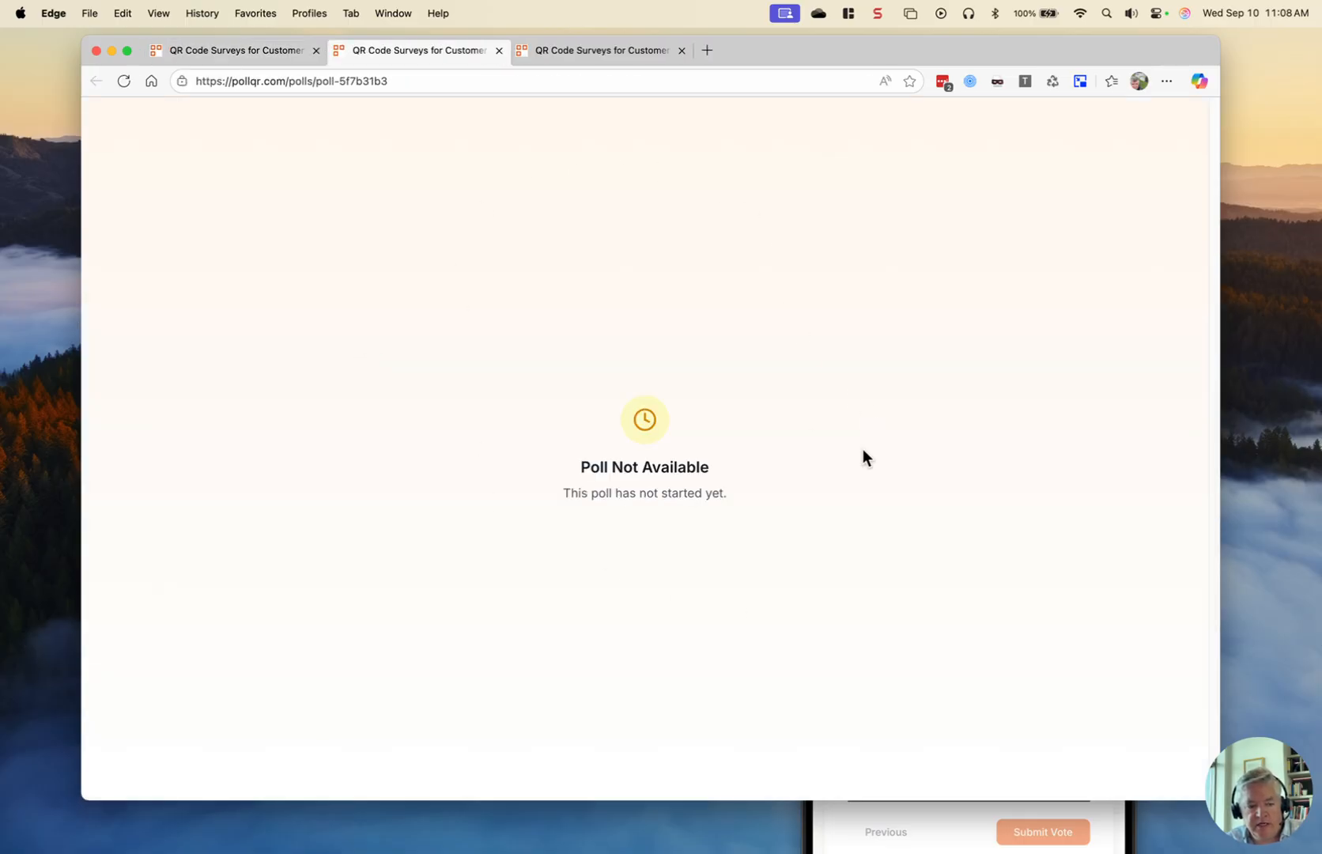
Open the Learning Styles (Professor) poll for responses from its management page and switch to its public voting page
left_click(242, 49)
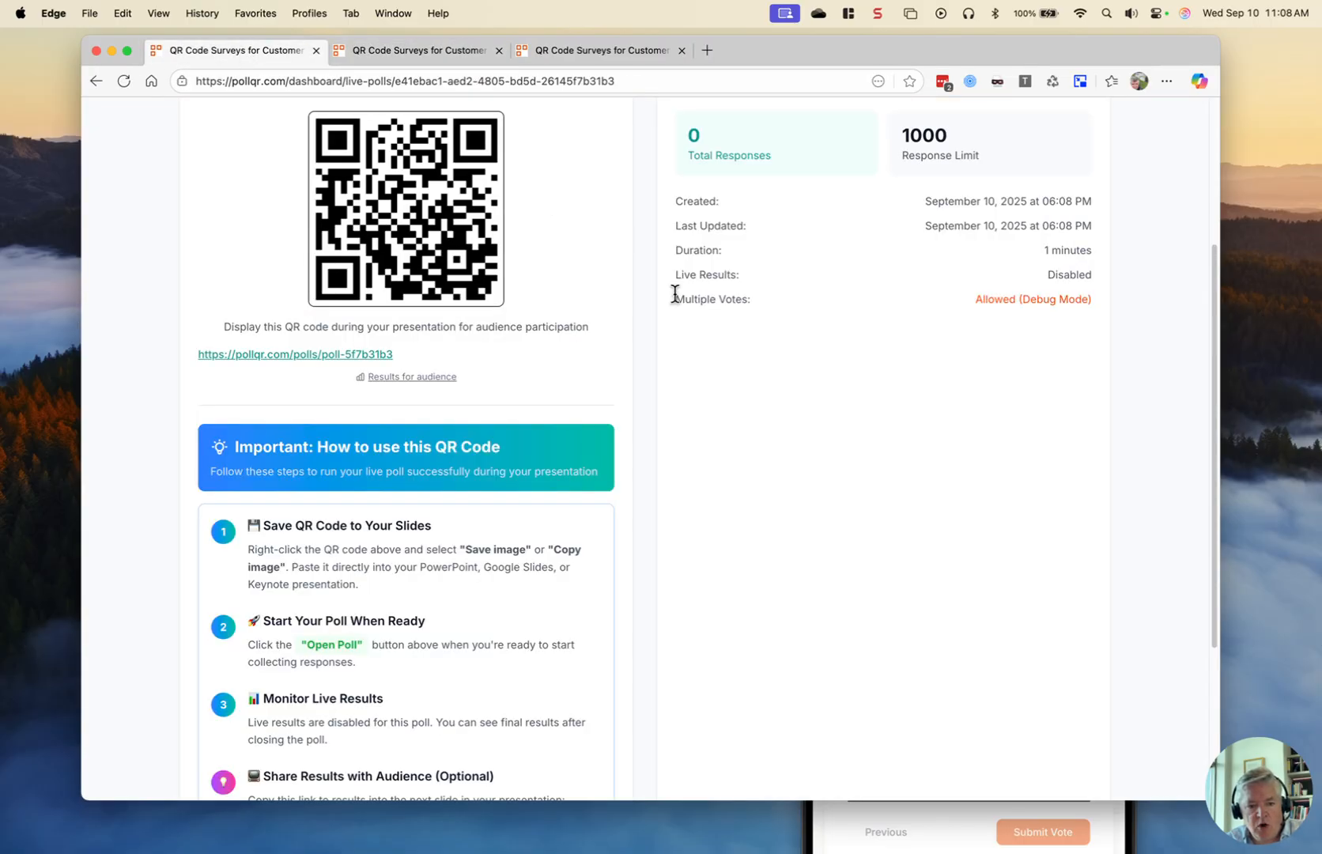
scroll(674, 295, "up", 3)
left_click(949, 223)
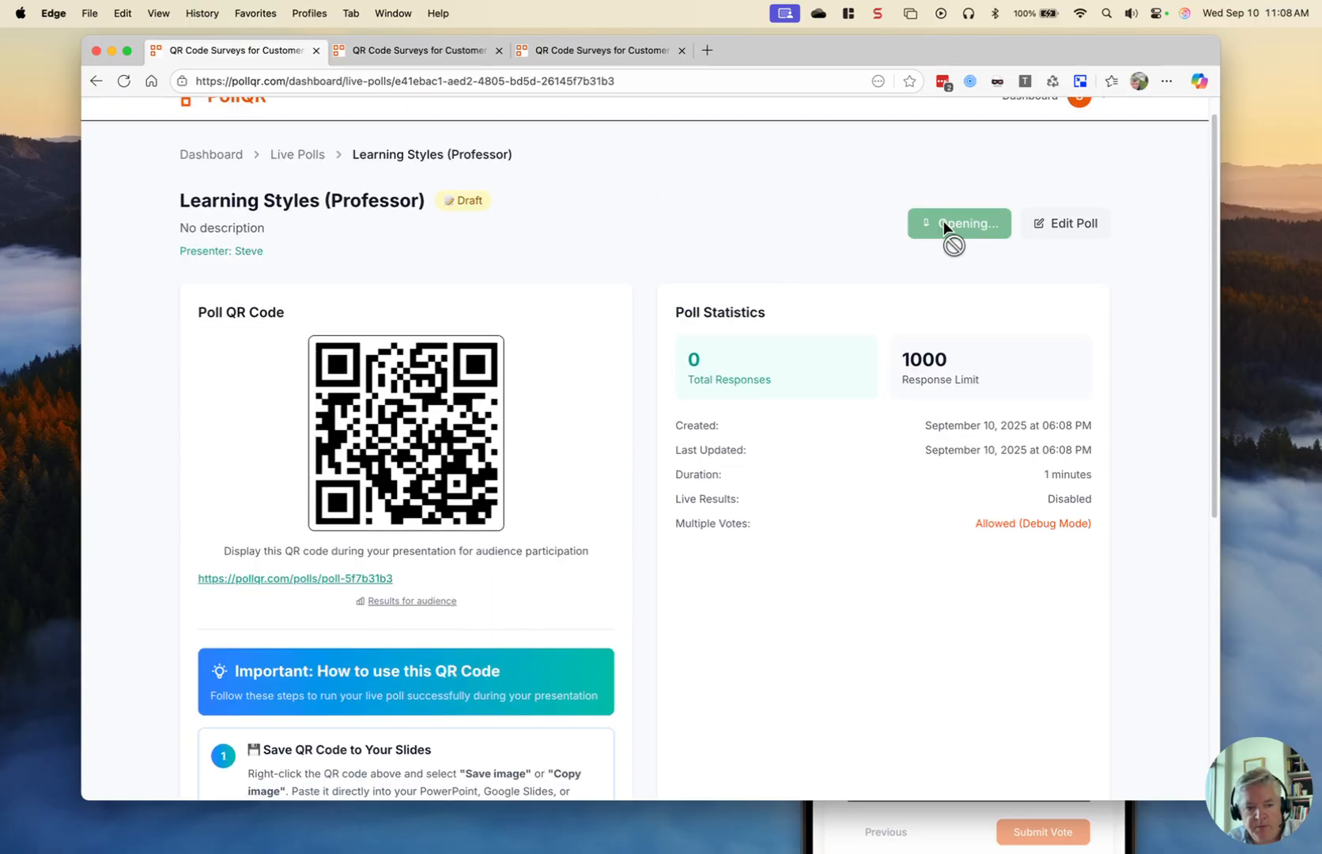
left_click(447, 51)
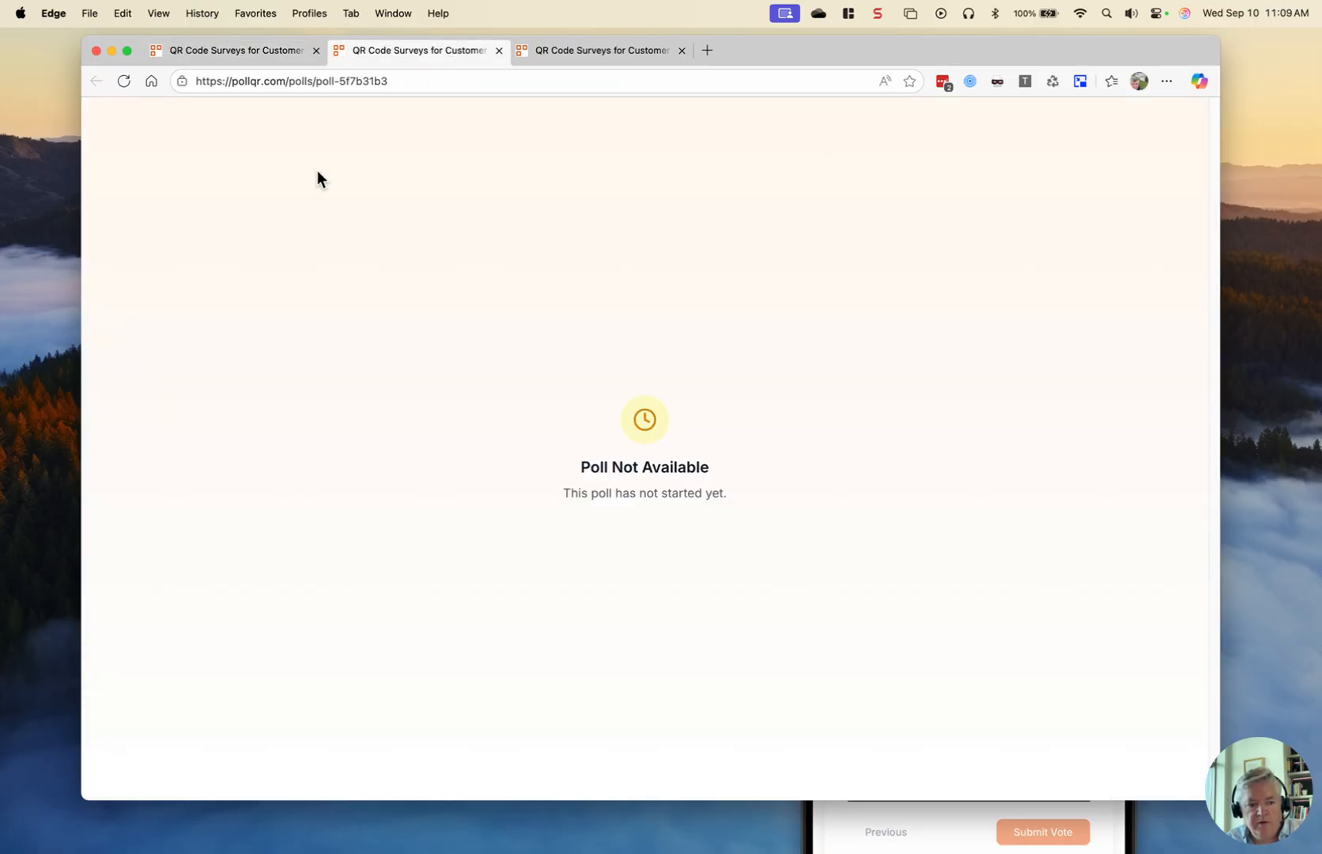
Reload the public voting page and submit three votes, one each for Video, Reading and Learning by Doing
left_click(120, 82)
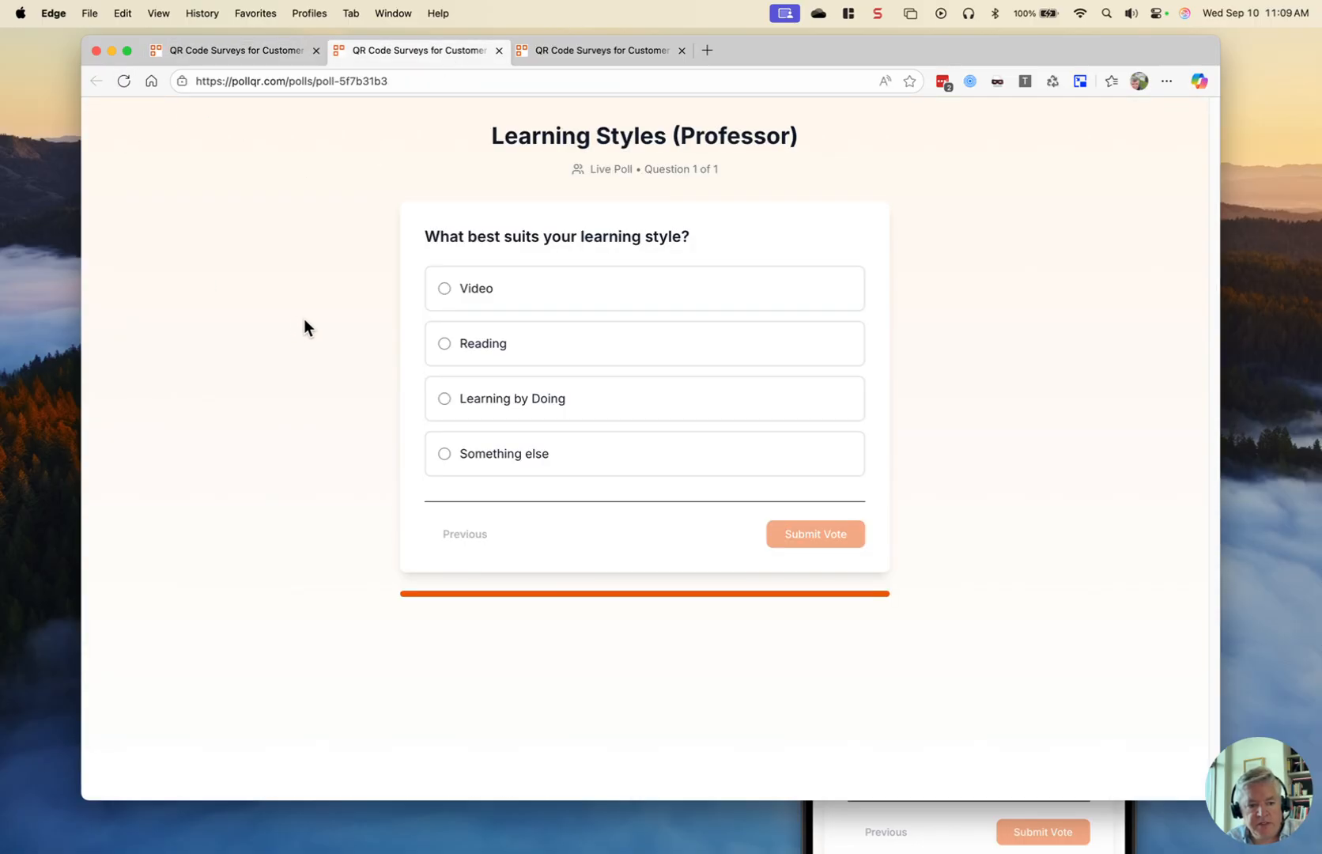
left_click(493, 297)
left_click(791, 533)
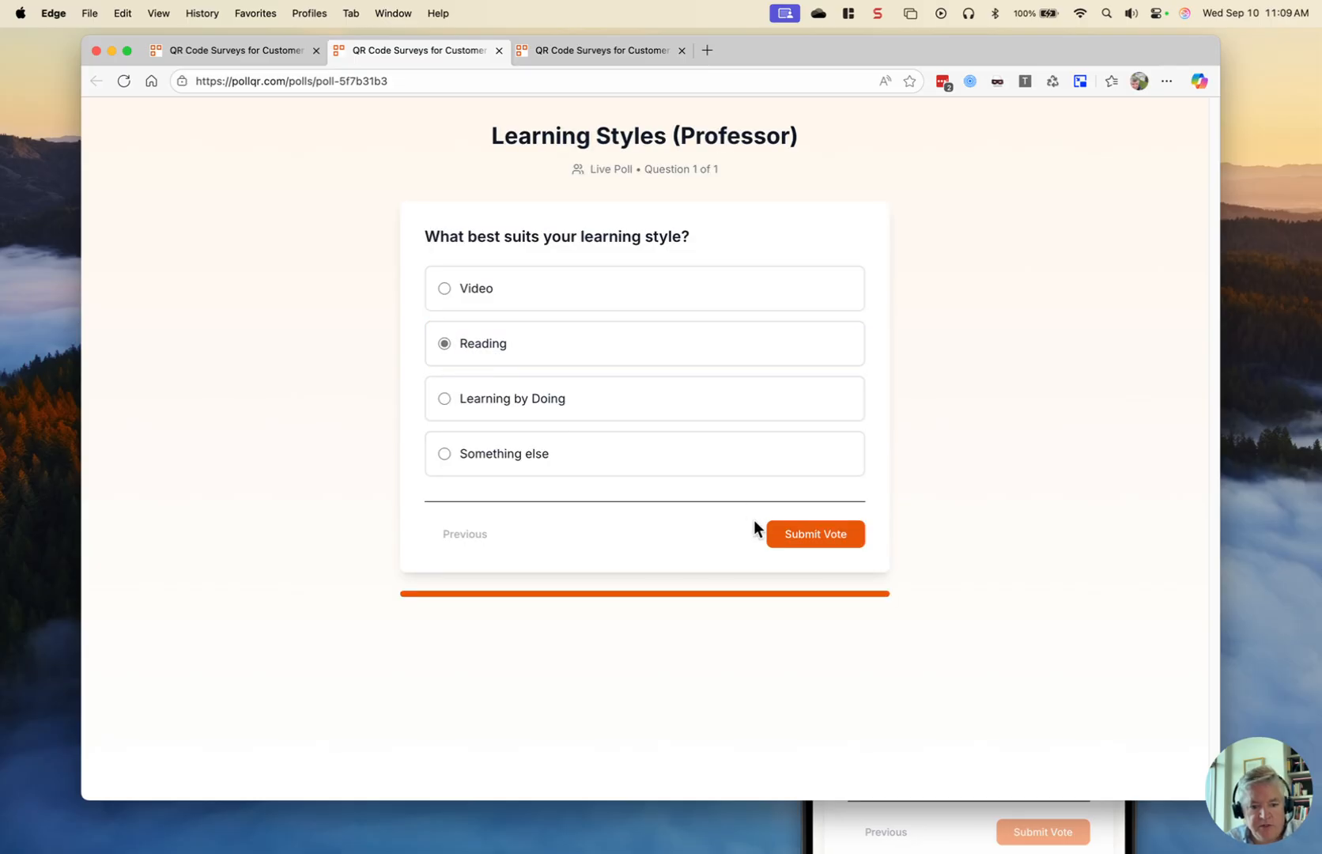
left_click(777, 534)
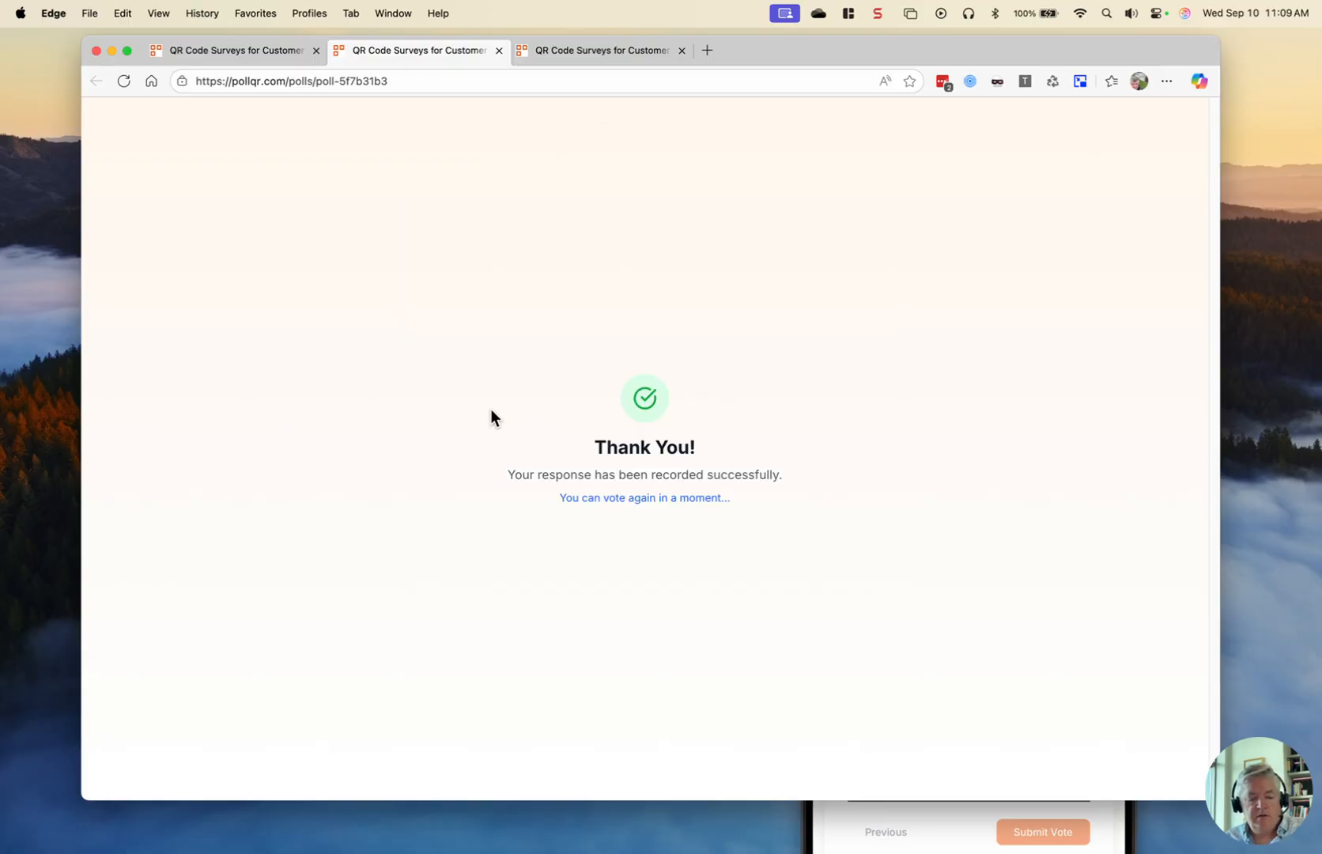
left_click(488, 410)
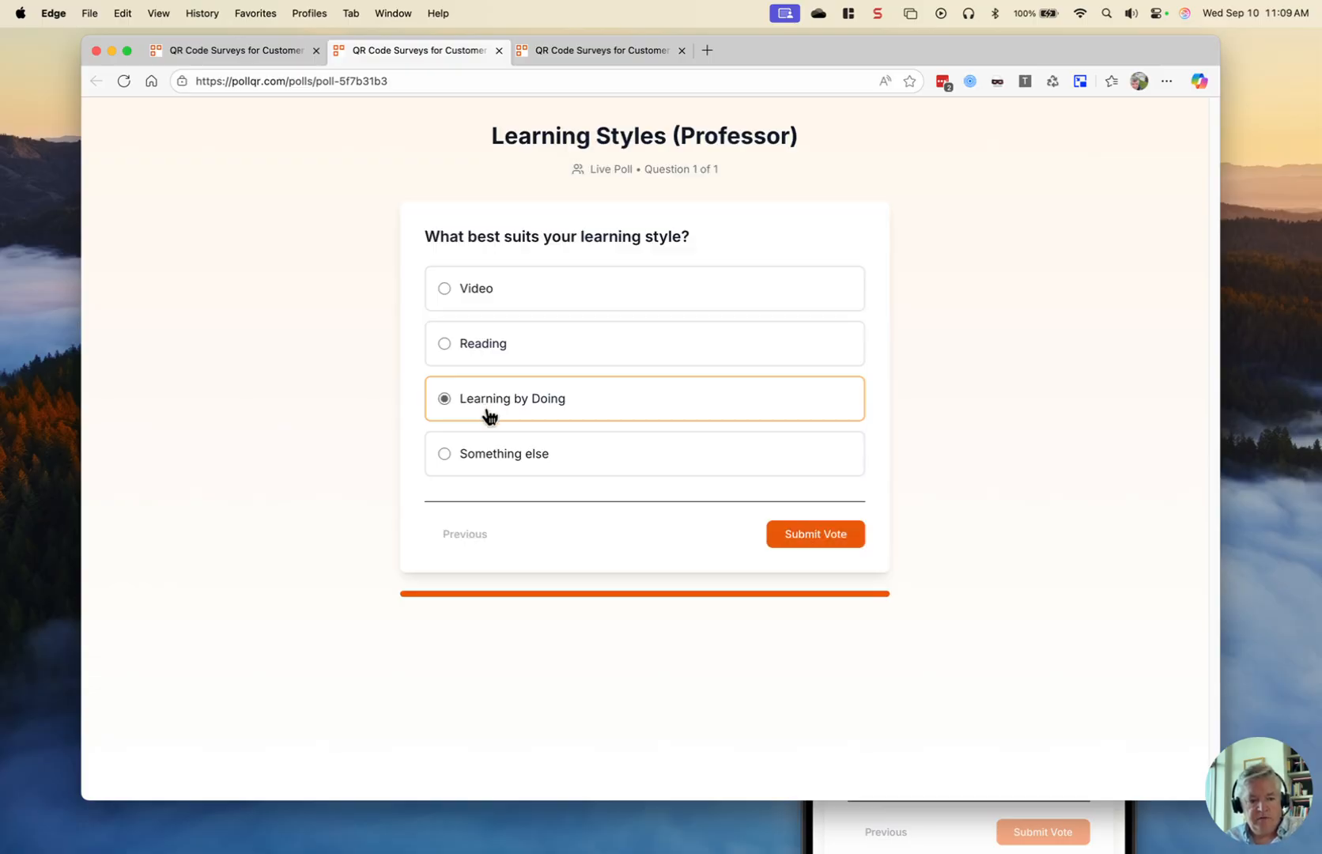
left_click(782, 530)
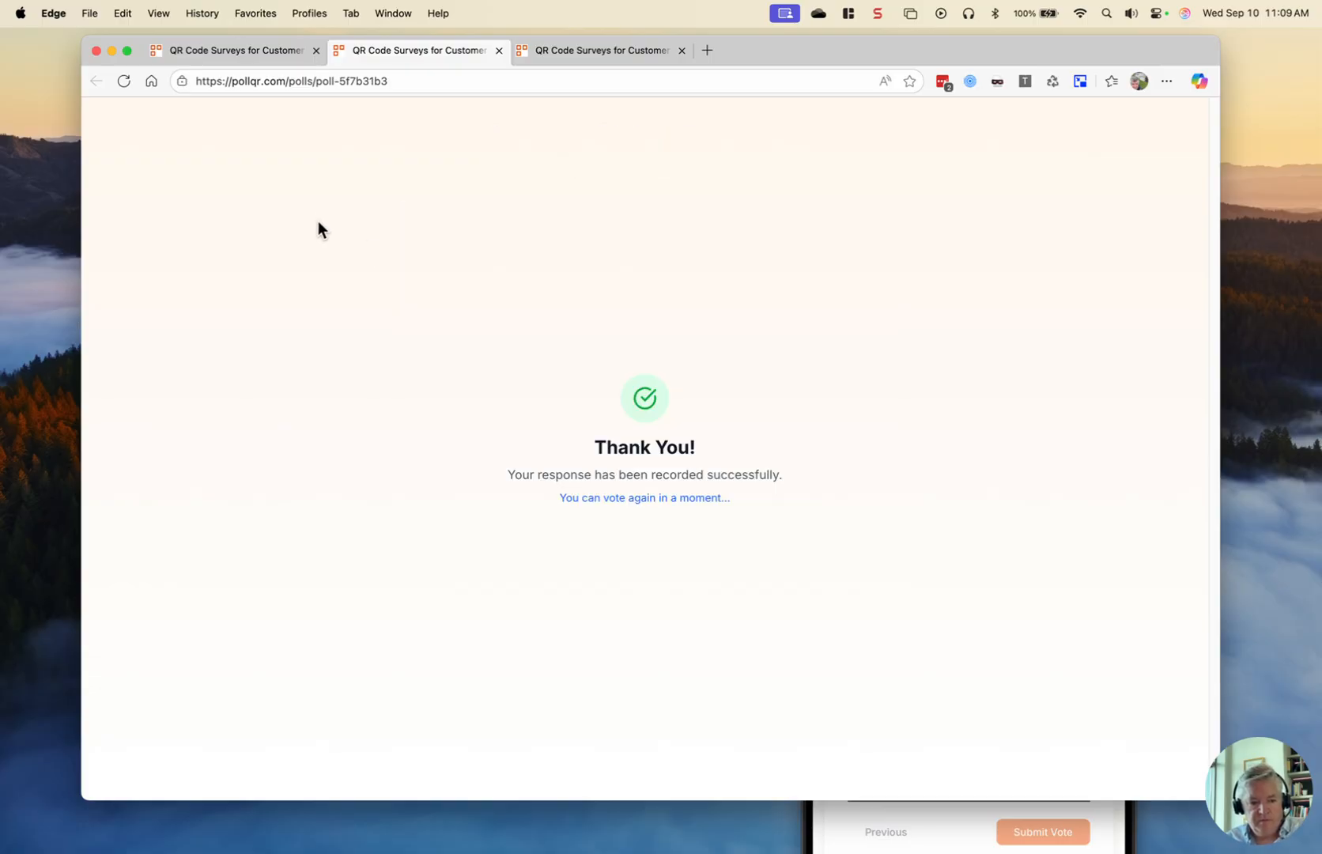
Copy the public voting link from the poll's management page and open it in the iPhone 15 Pro Max simulator's browser
left_click(250, 63)
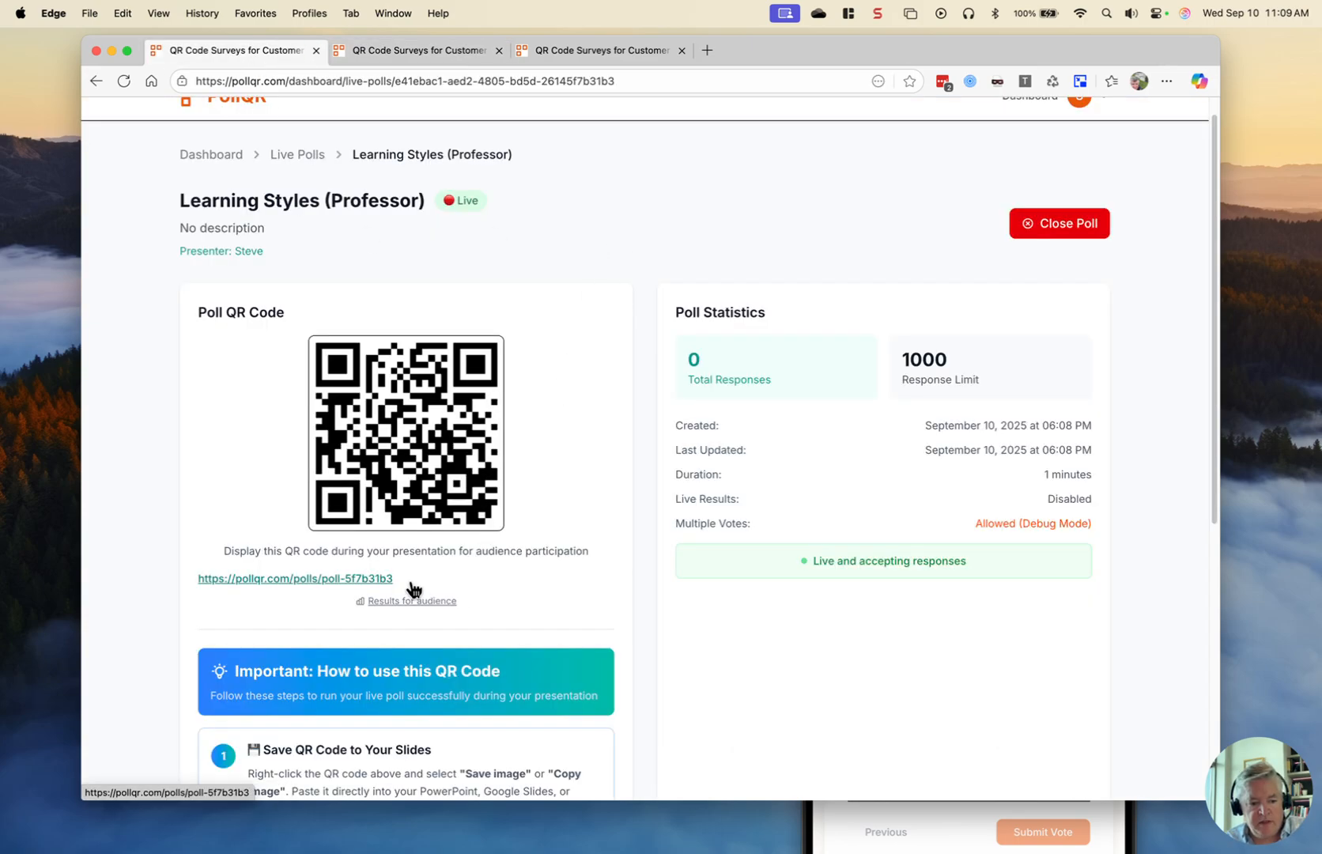
left_click_drag(415, 586, 503, 572)
right_click(375, 585)
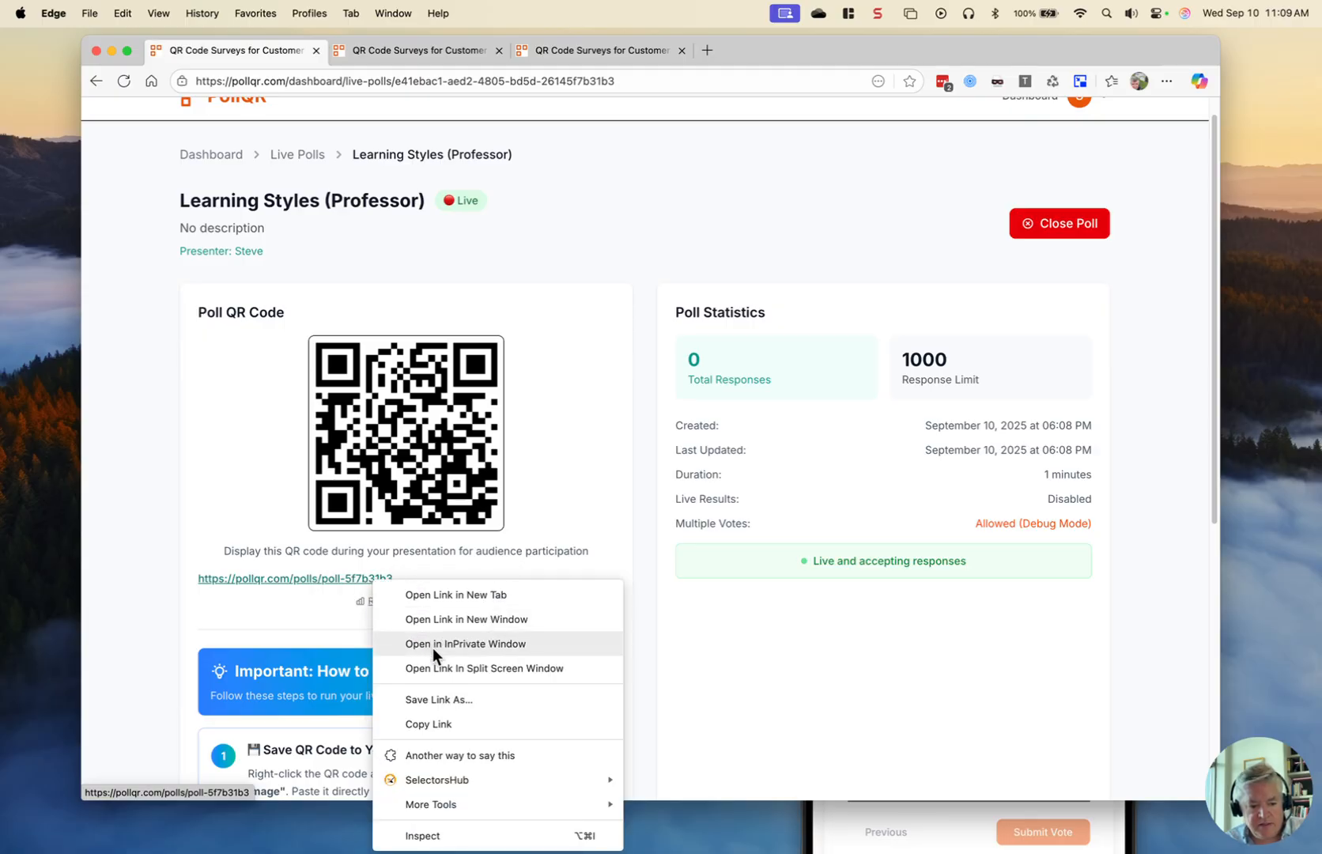
left_click(456, 723)
left_click(879, 814)
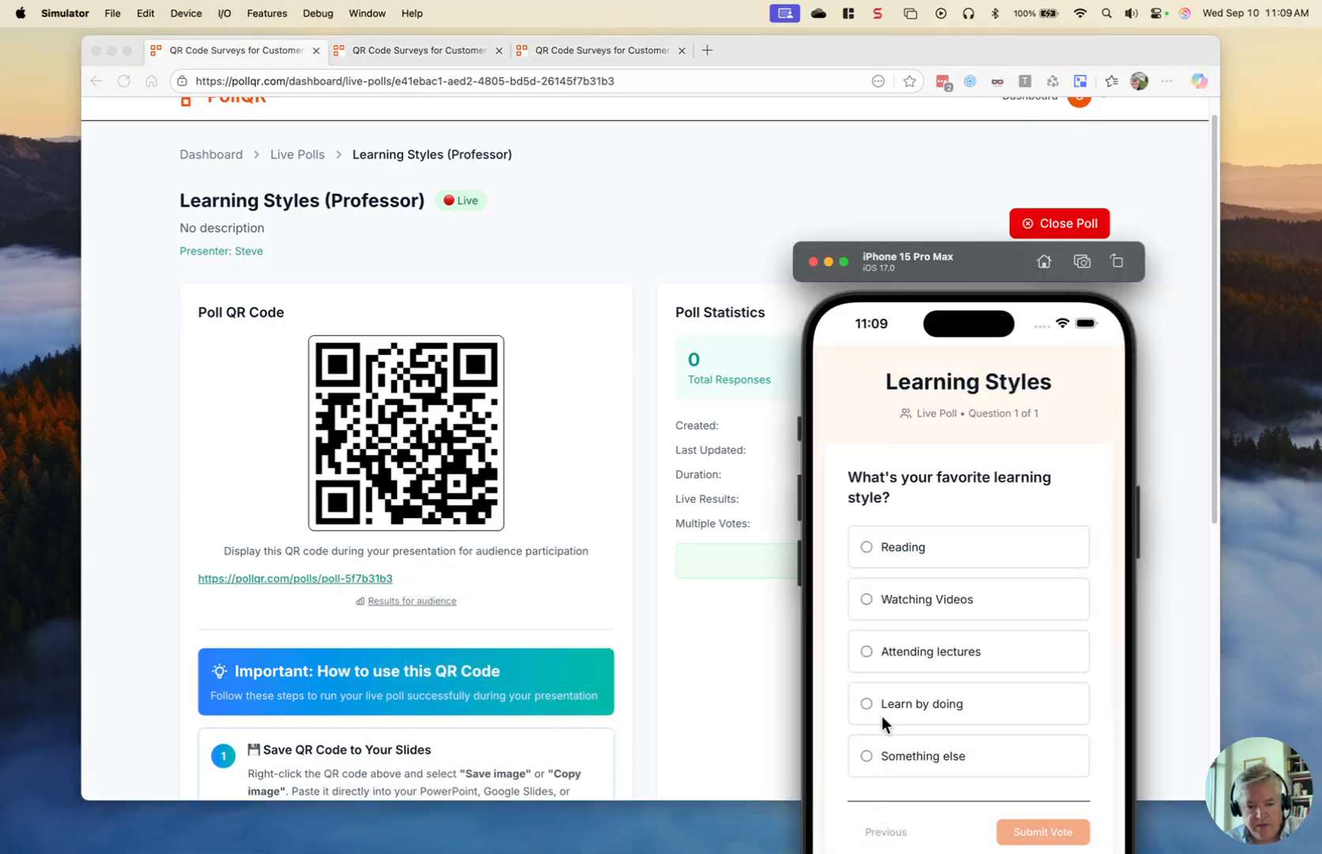
left_click_drag(971, 269, 663, 107)
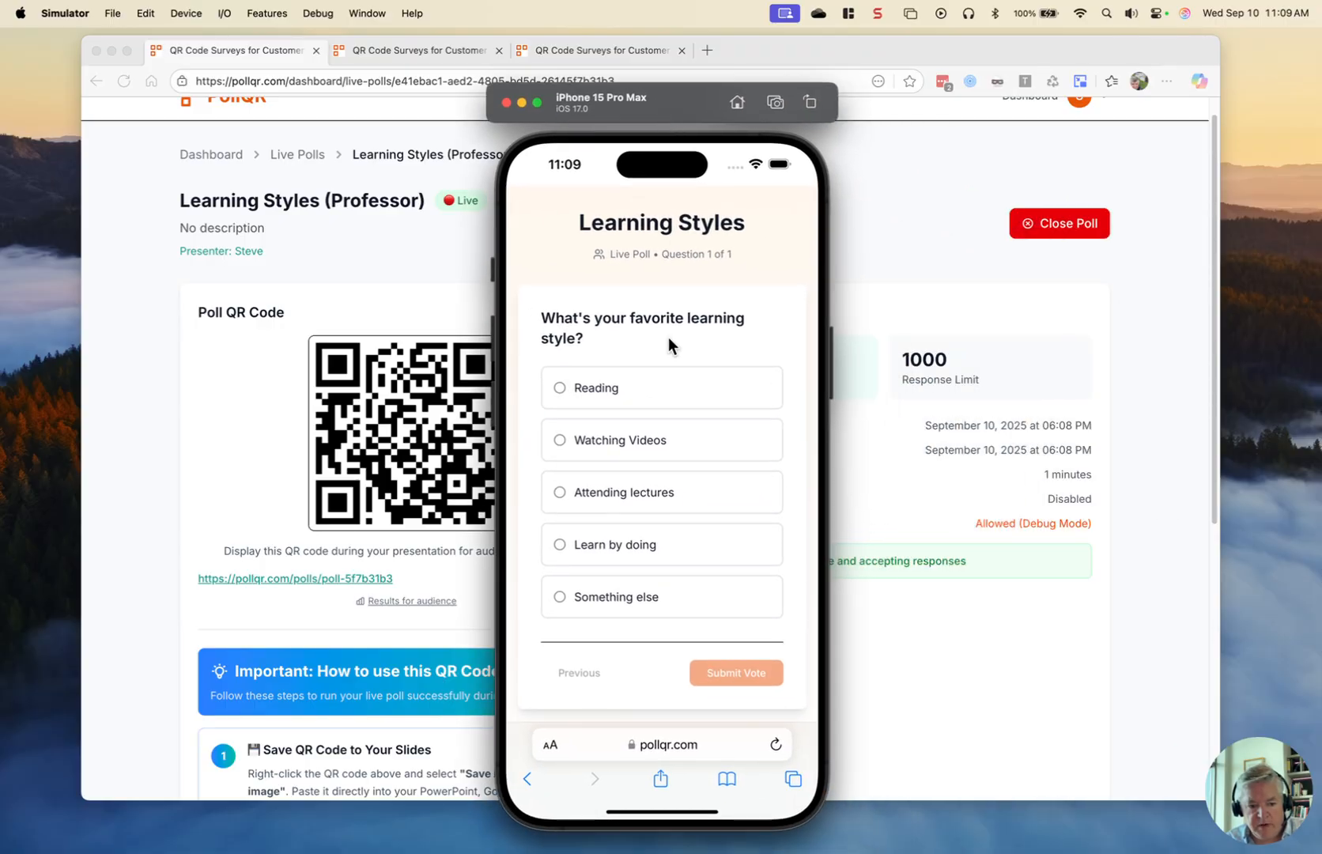
left_click(669, 744)
type("https://pollqr.com/polls/poll-5f7b31b3")
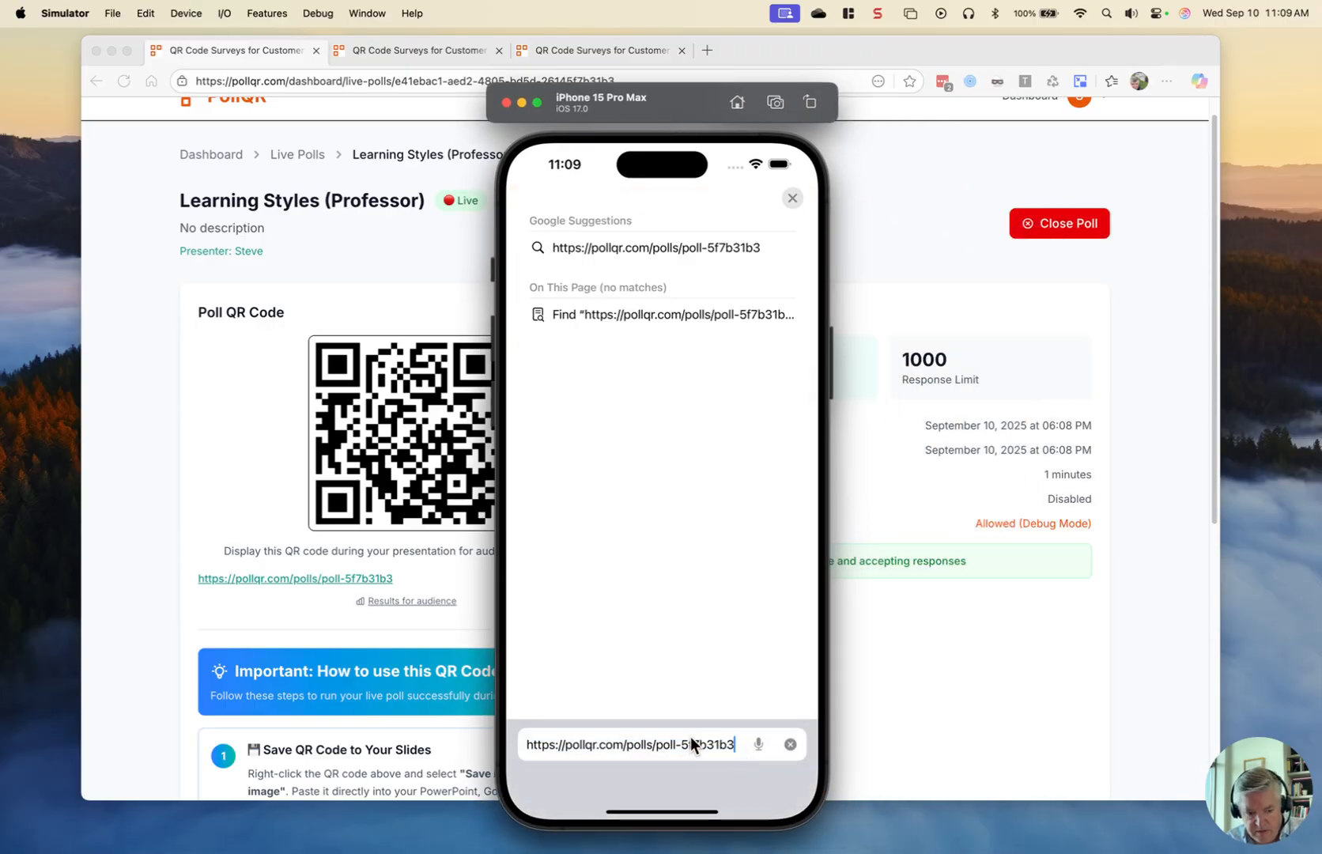
key("Return")
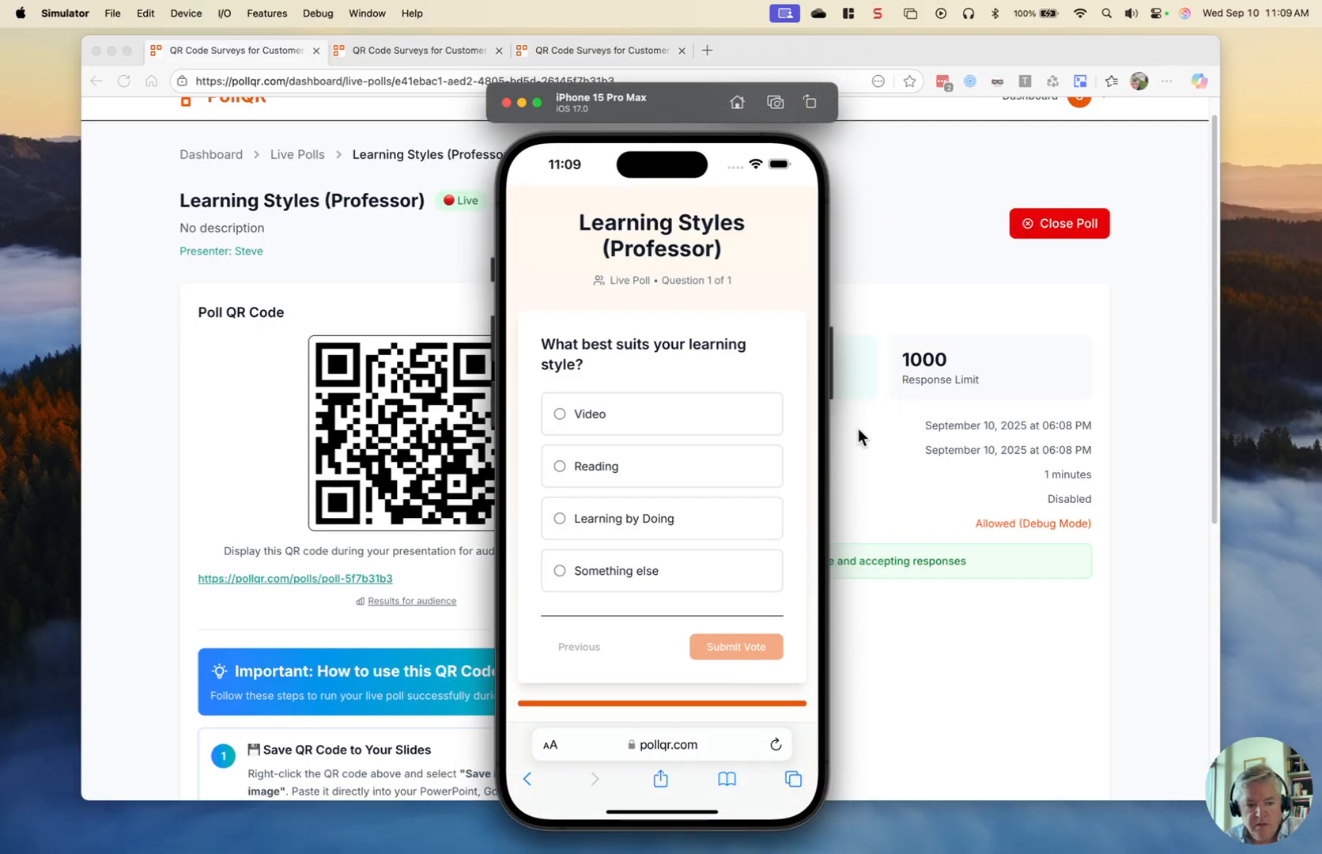
Submit three more votes on the simulated iPhone, one for Video and two for Reading
left_click_drag(703, 119, 630, 91)
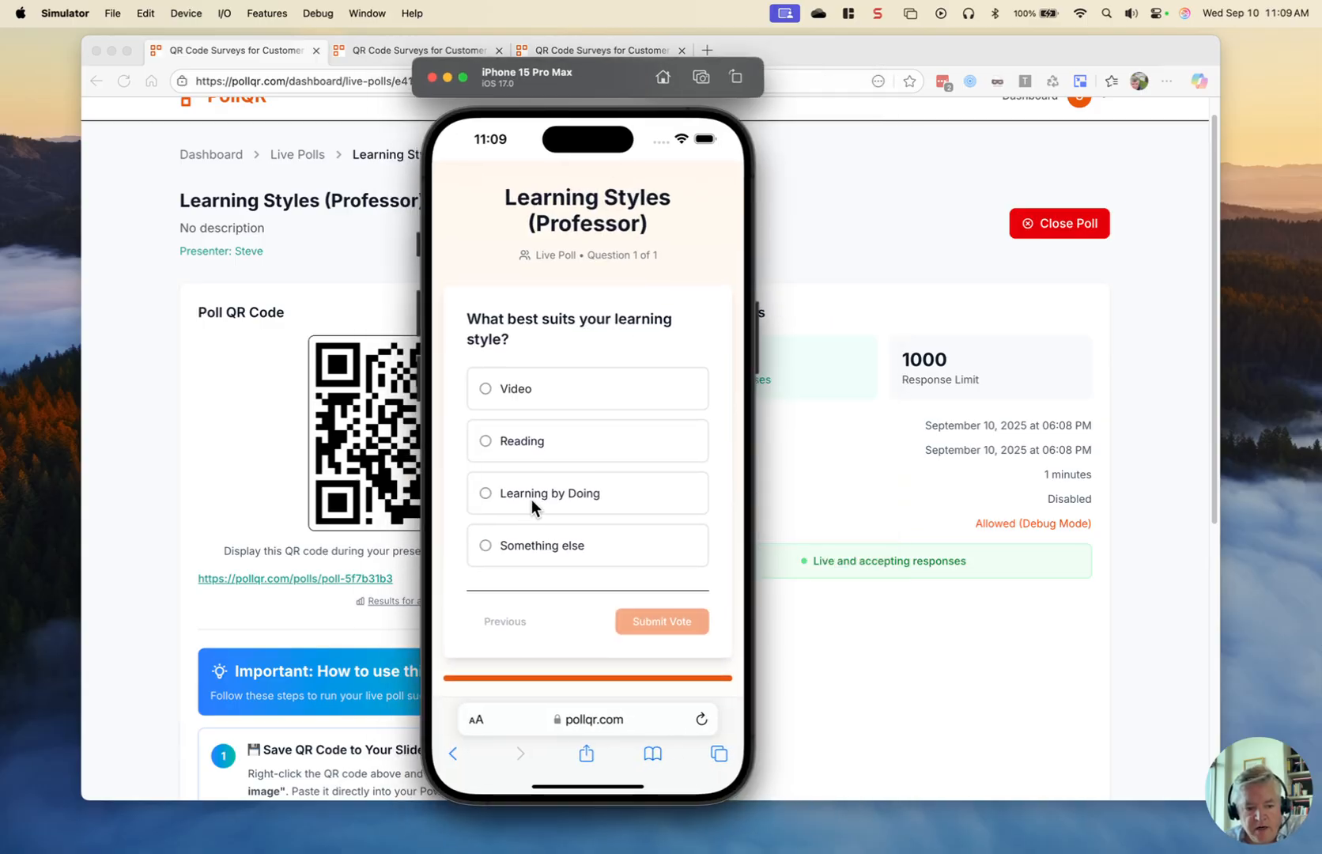
left_click(503, 387)
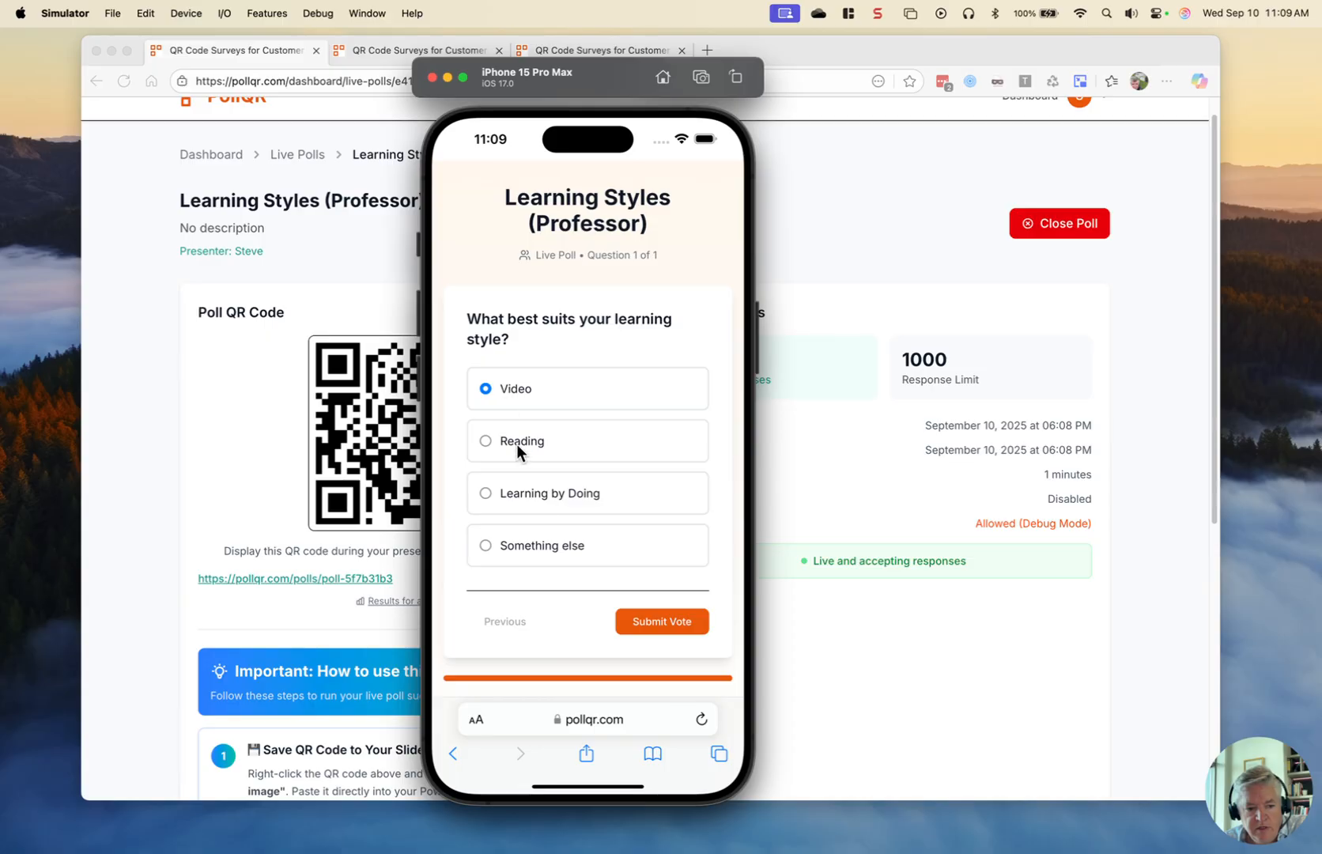
left_click(638, 624)
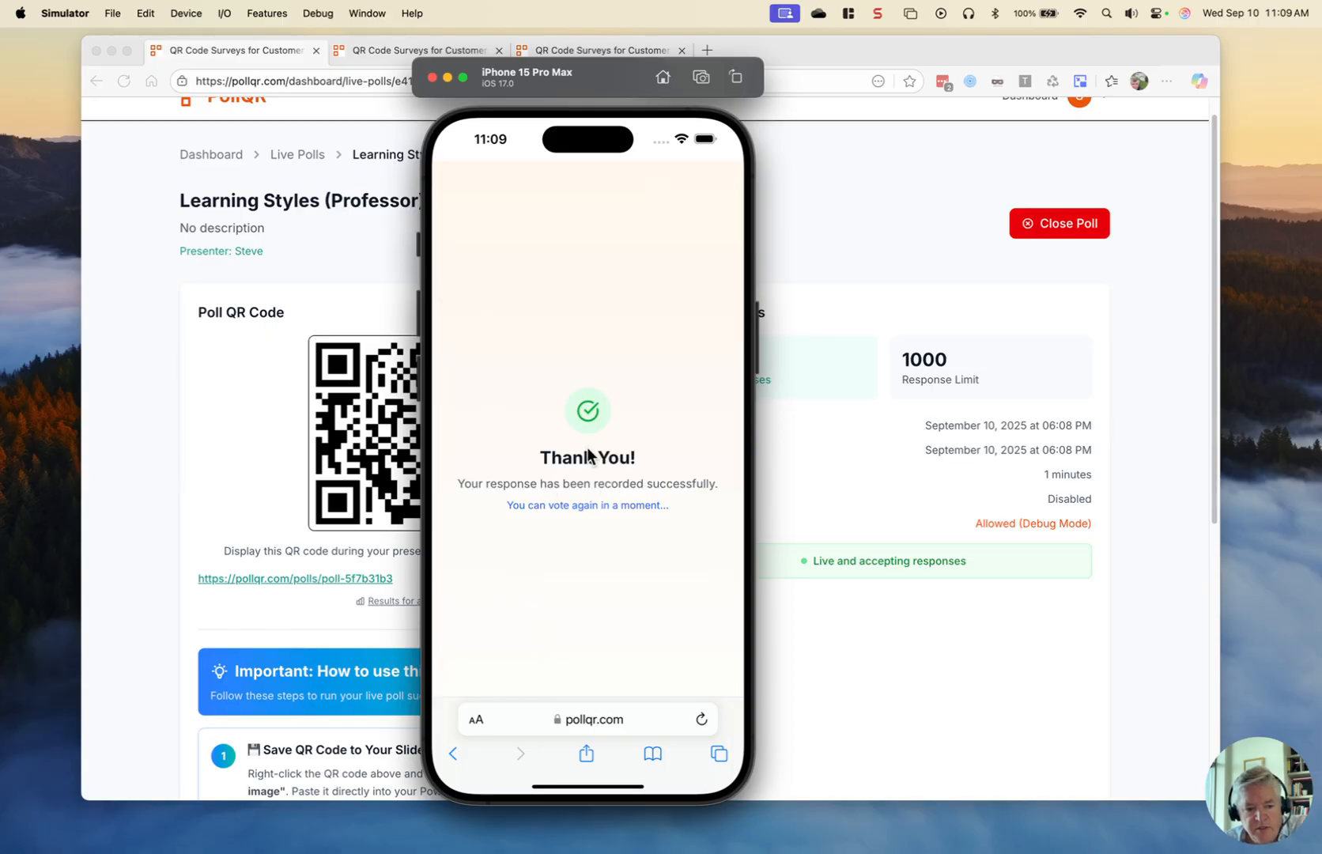
left_click(534, 446)
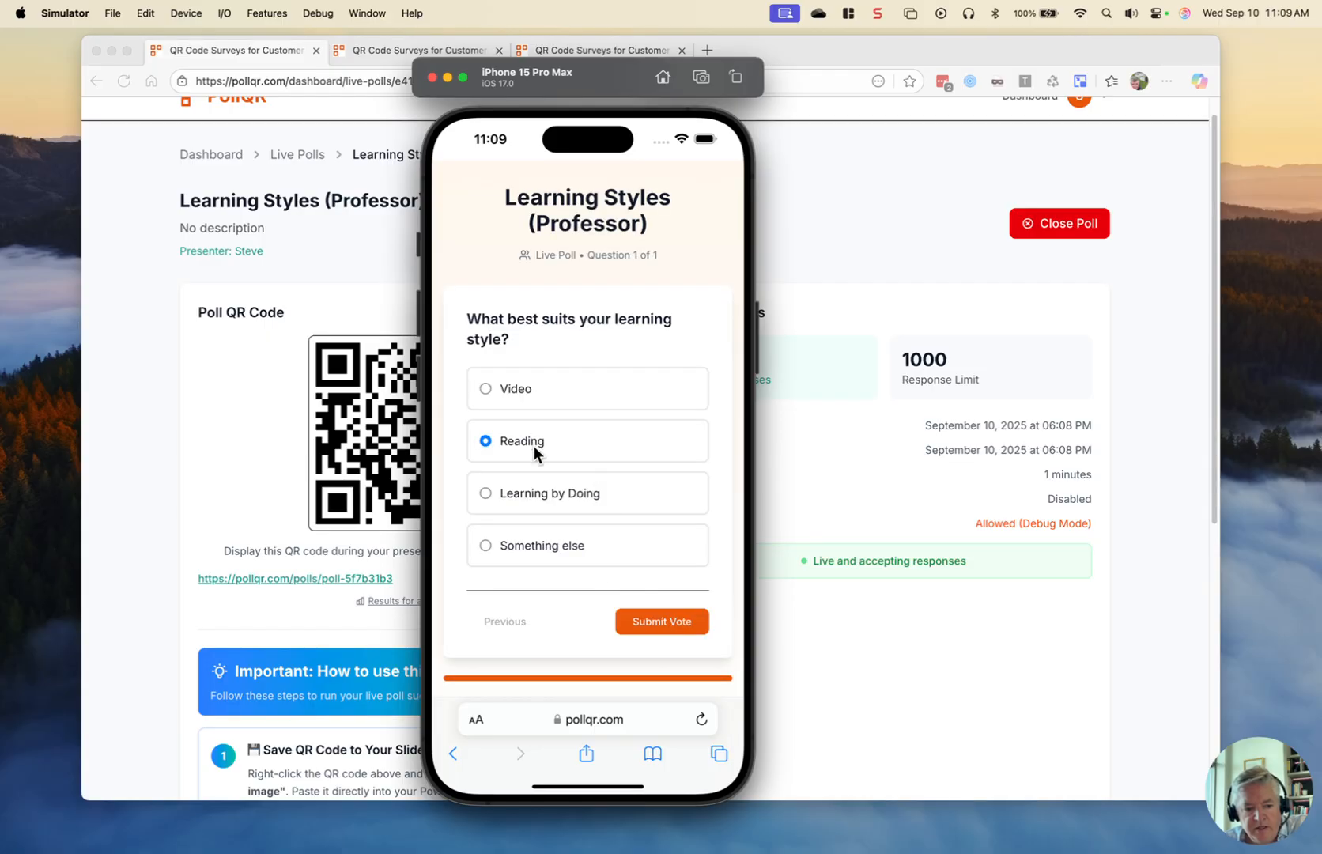
left_click(637, 625)
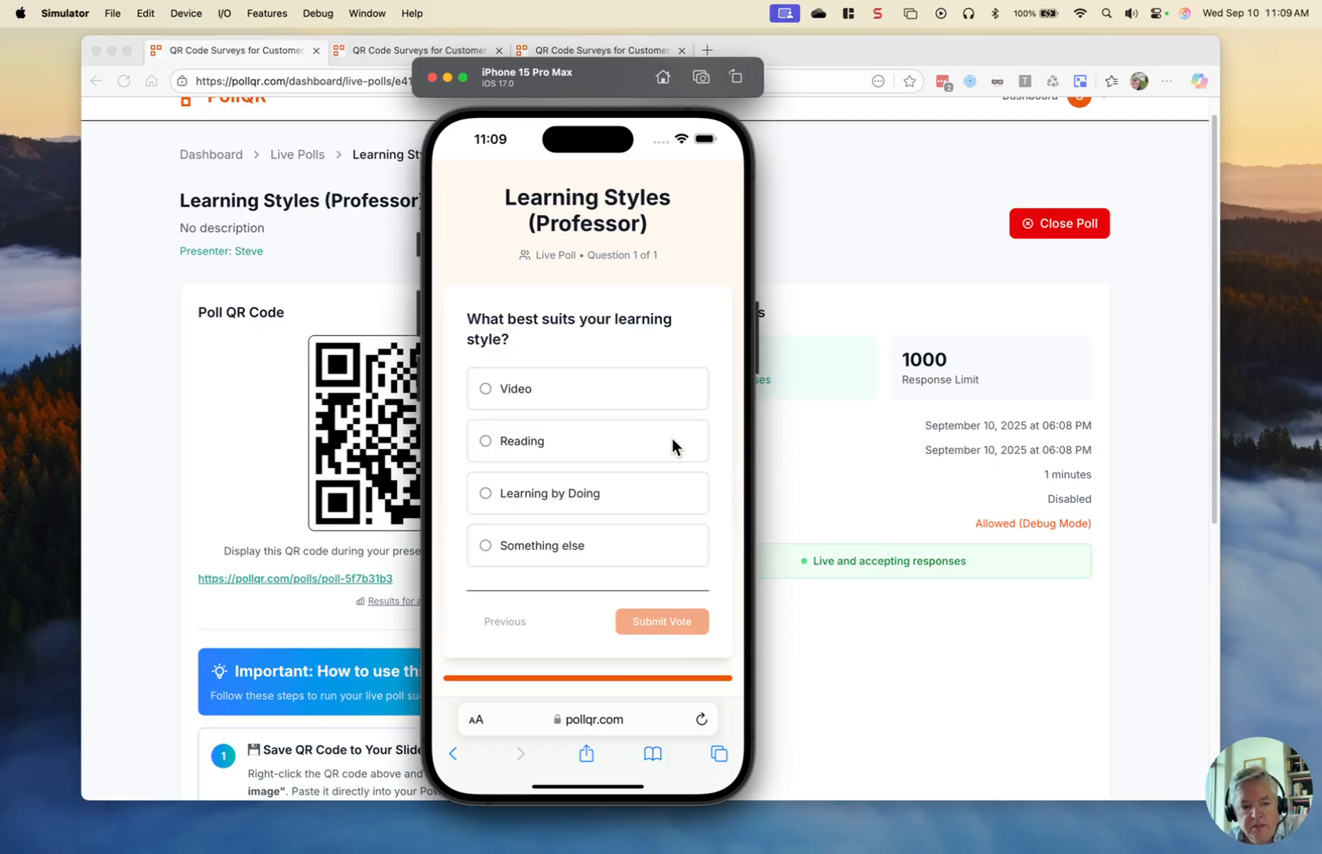
left_click(527, 449)
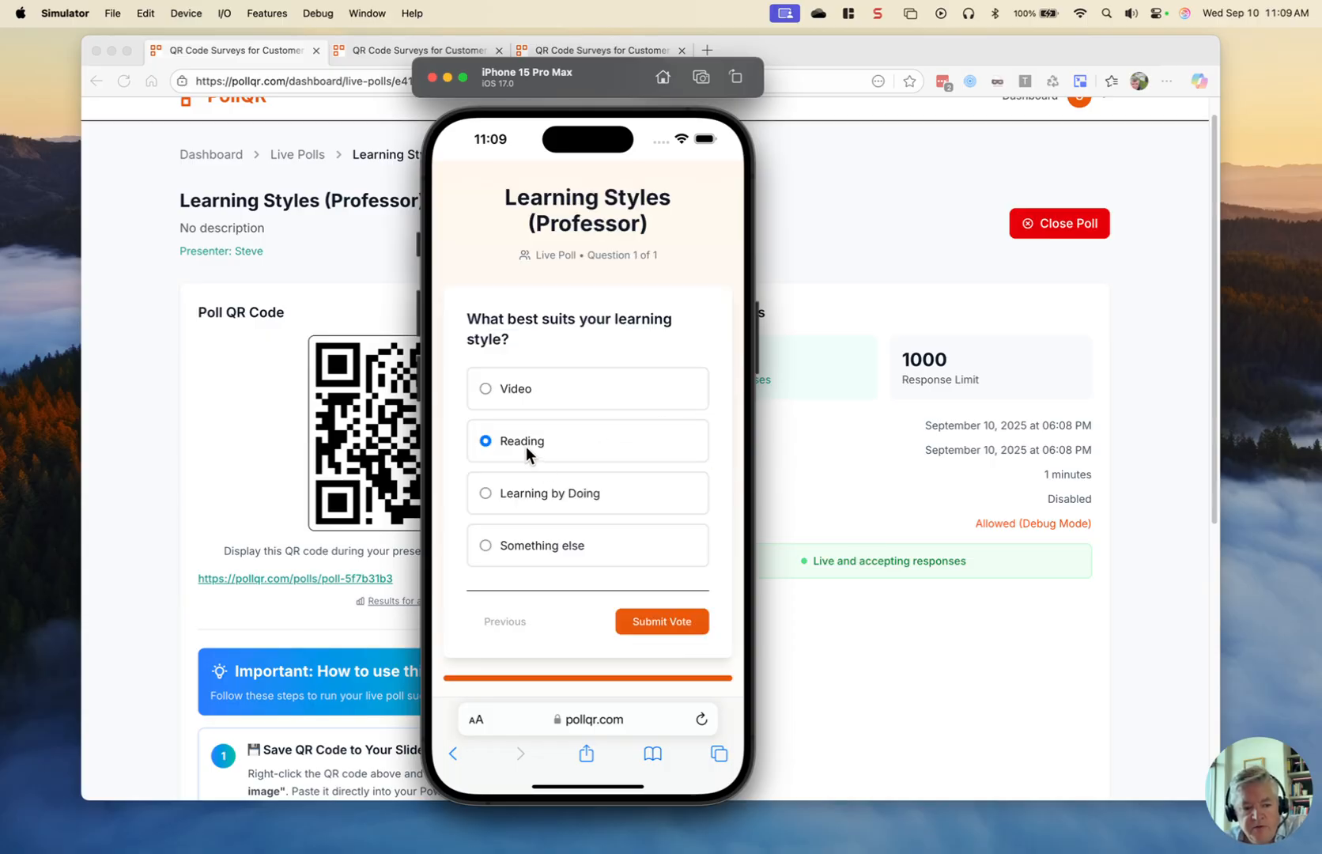
left_click(653, 620)
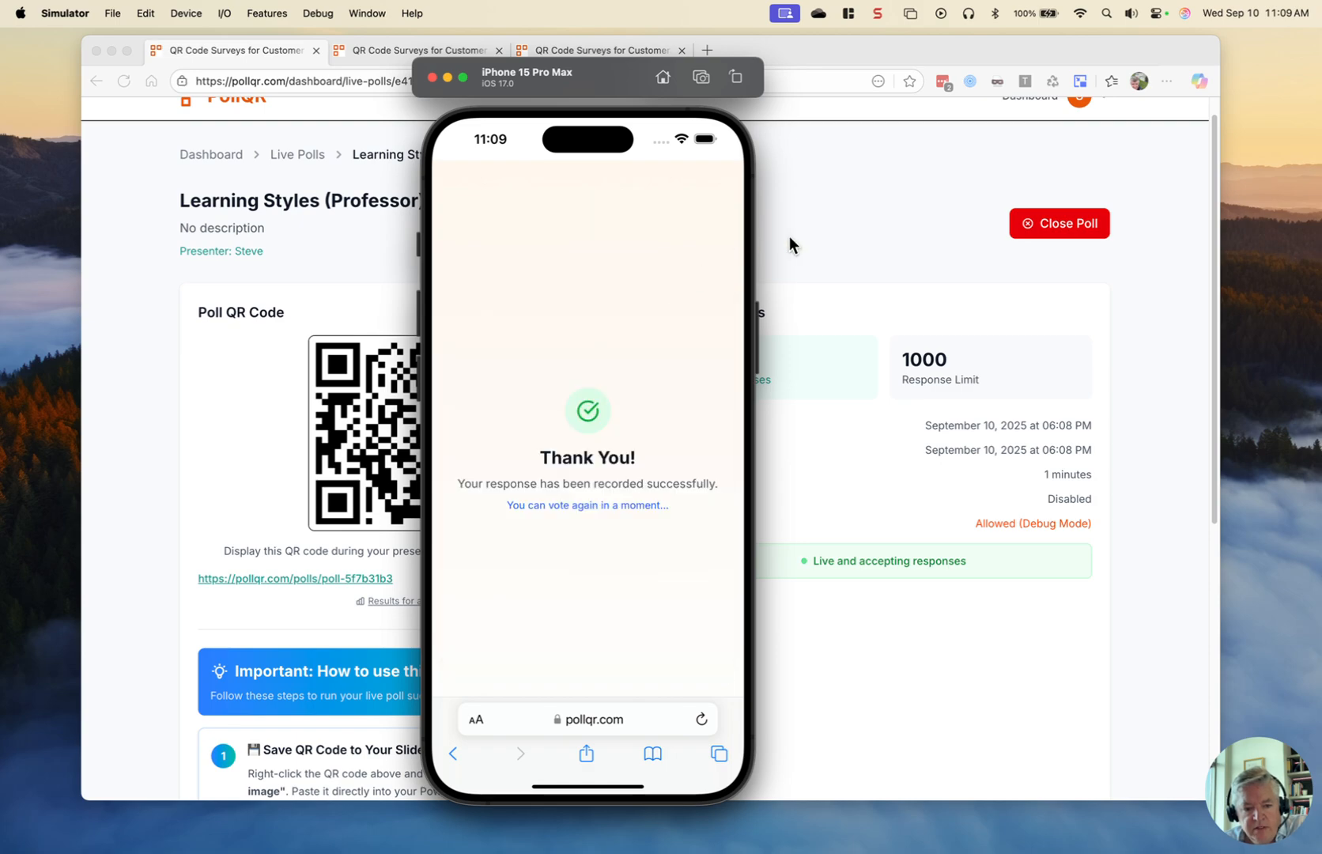
Switch back to the Edge browser, close the Learning Styles (Professor) poll and open its audience results page
left_click(791, 238)
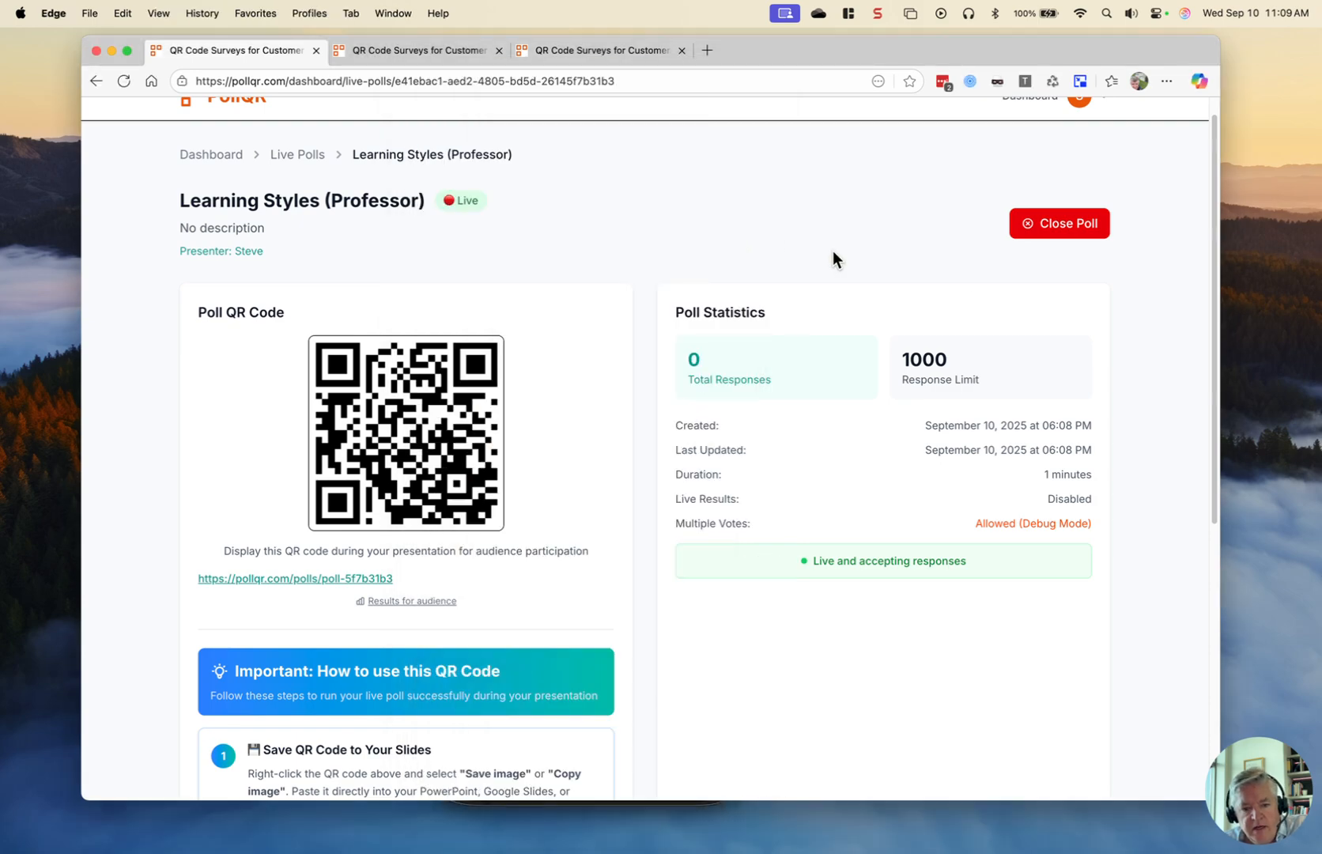
left_click(1048, 231)
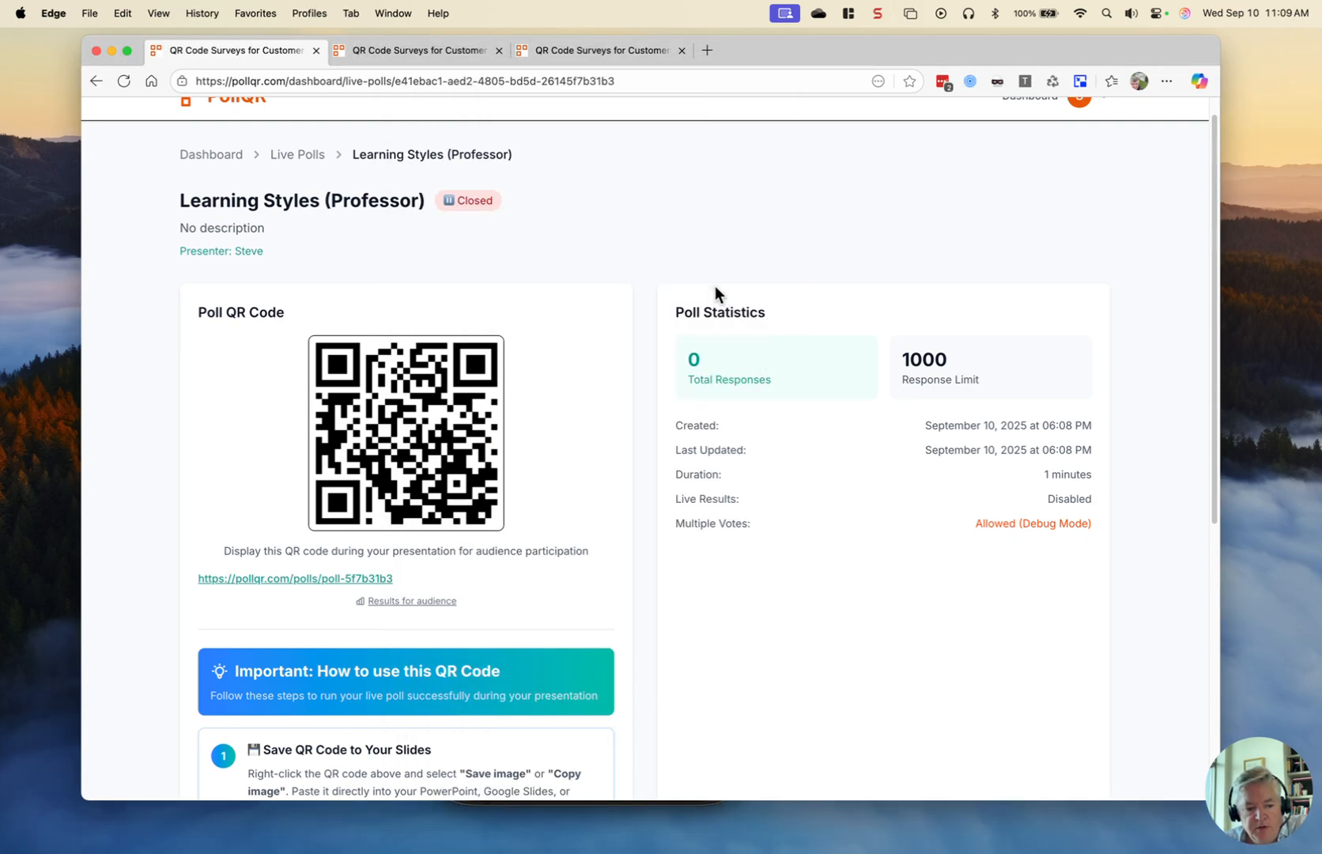
left_click(421, 603)
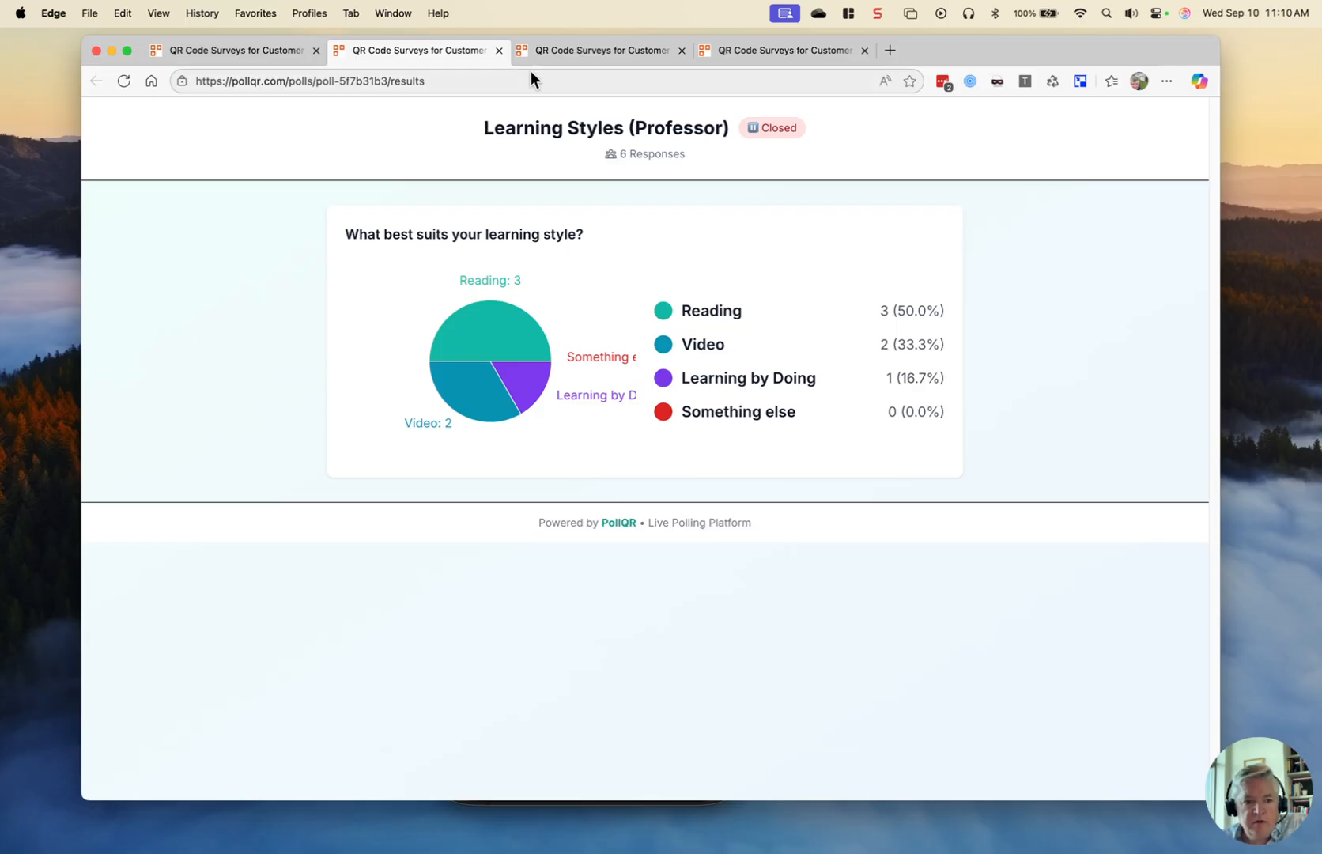
Replace the public voting page with the pollqr.com home page
left_click(548, 54)
left_click(508, 73)
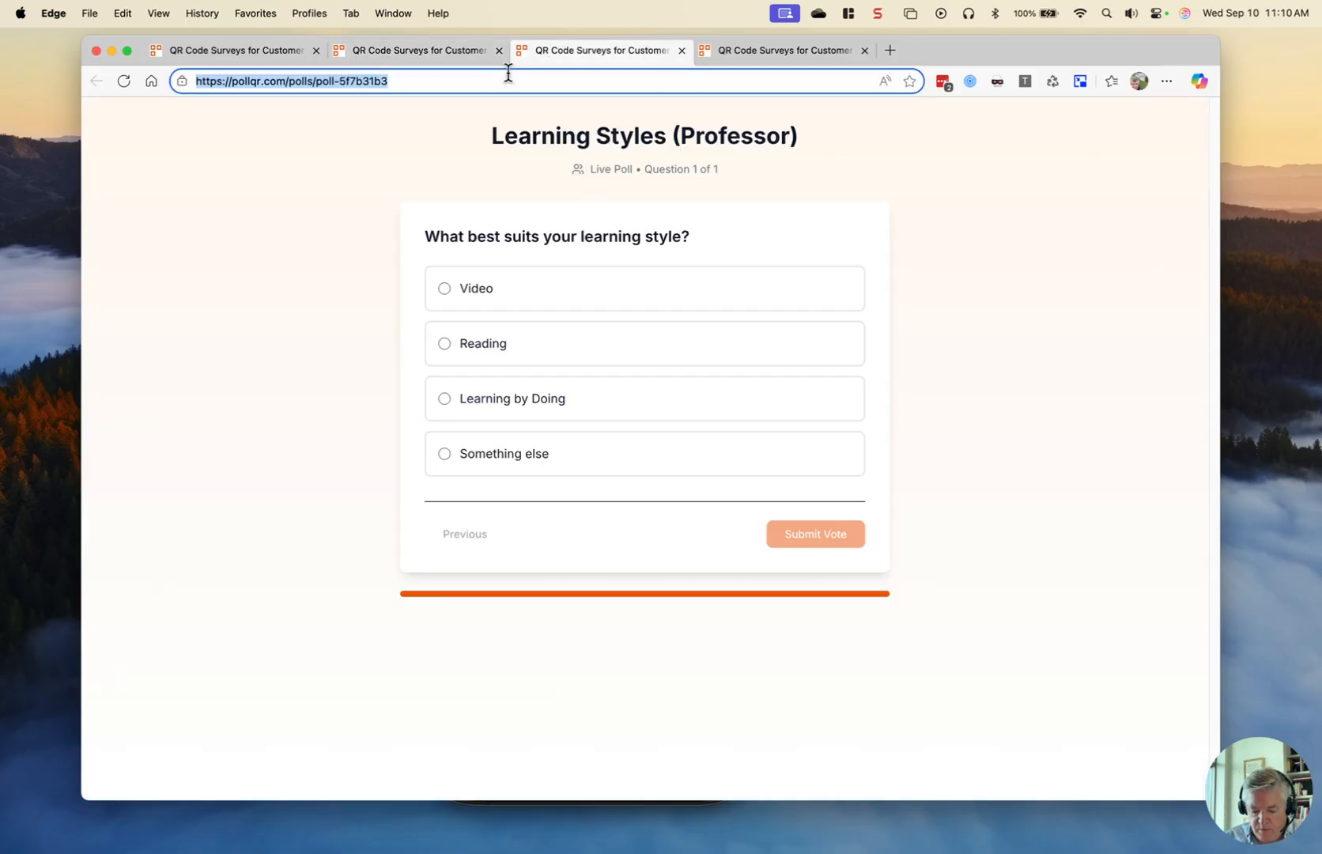
type("pollqr.com")
key("Return")
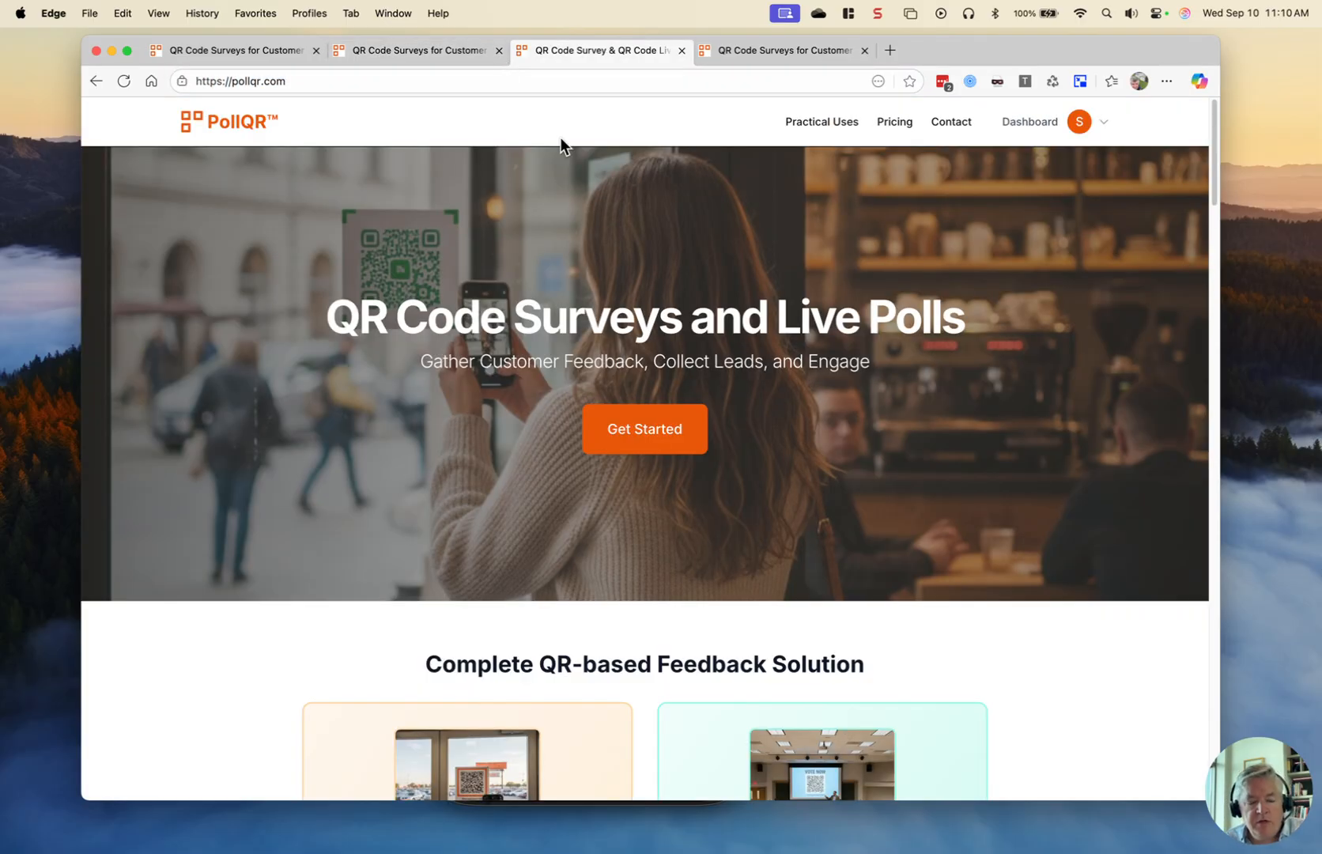